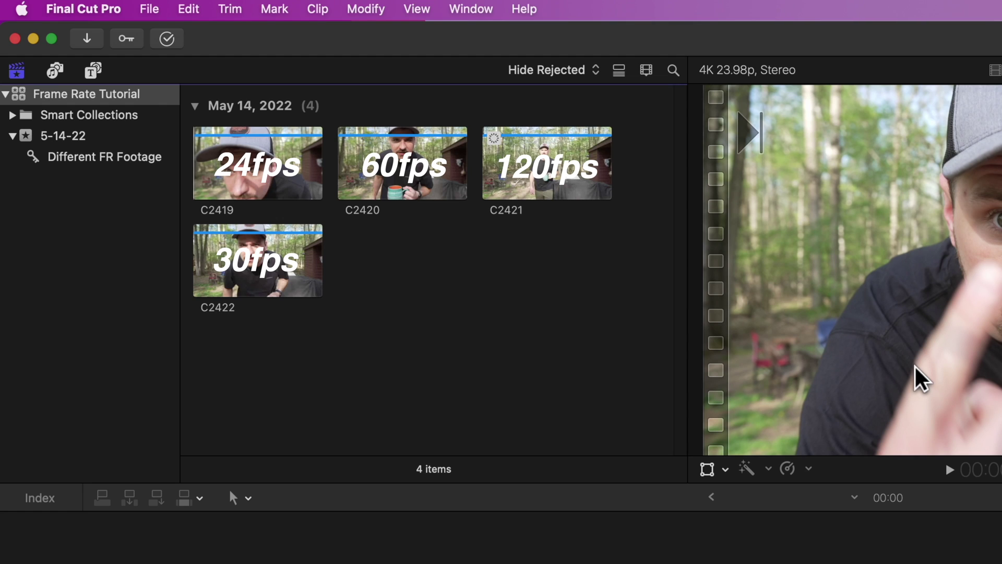
# Start a new project with Command-N.
pyautogui.press('cmd+n')
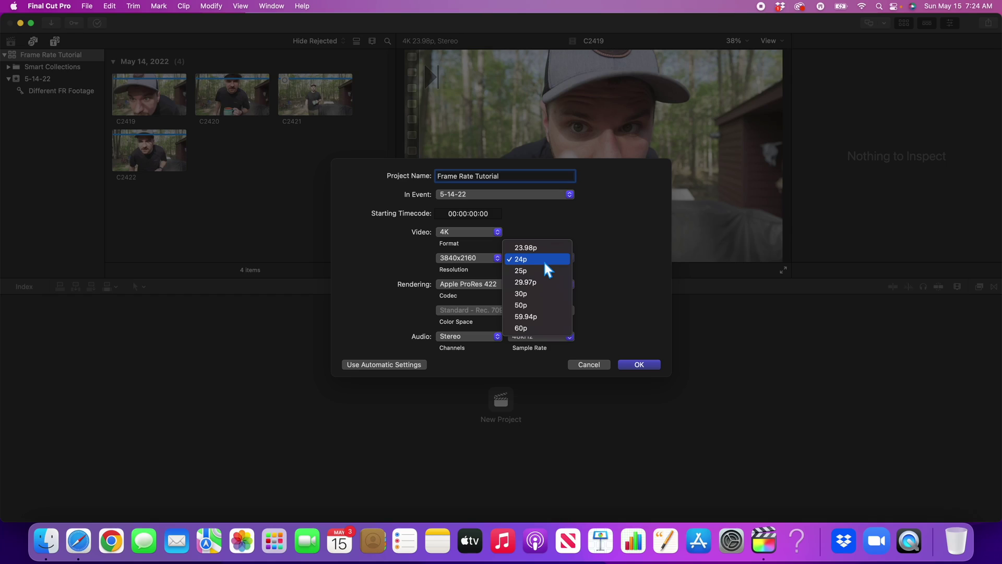
# Create the project at 24p, then begin another new project from the empty timeline.
pyautogui.click(543, 260)
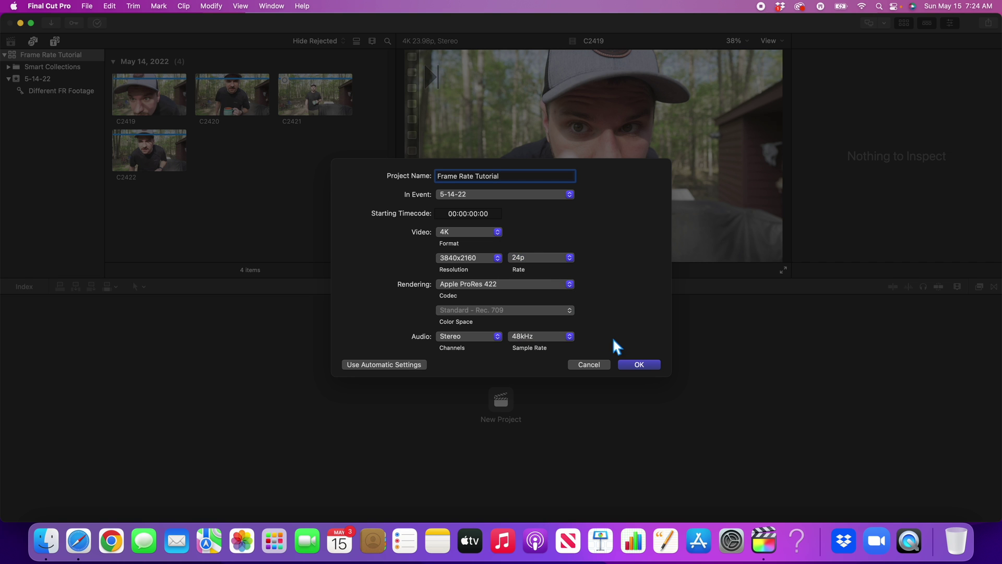
pyautogui.click(648, 363)
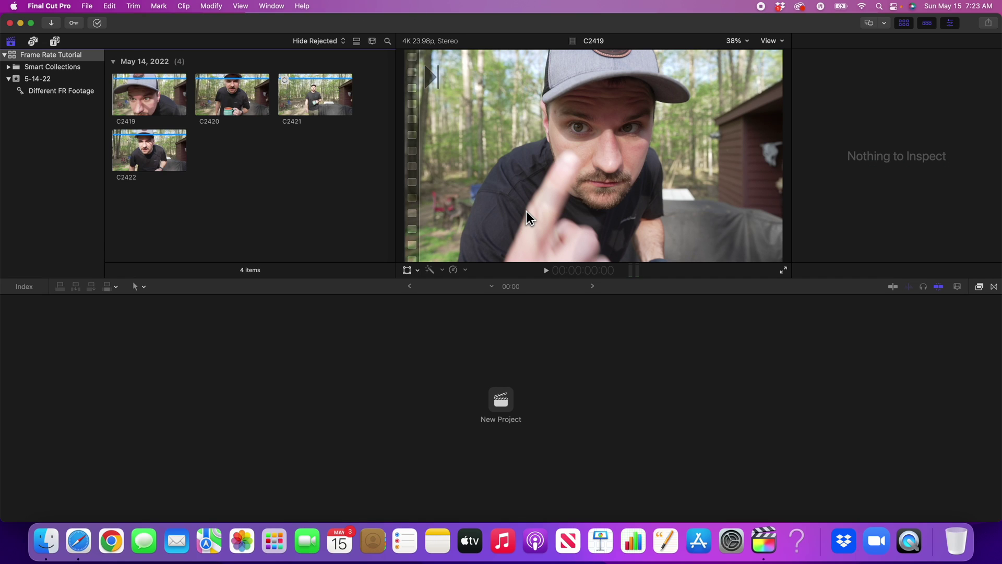
pyautogui.click(514, 418)
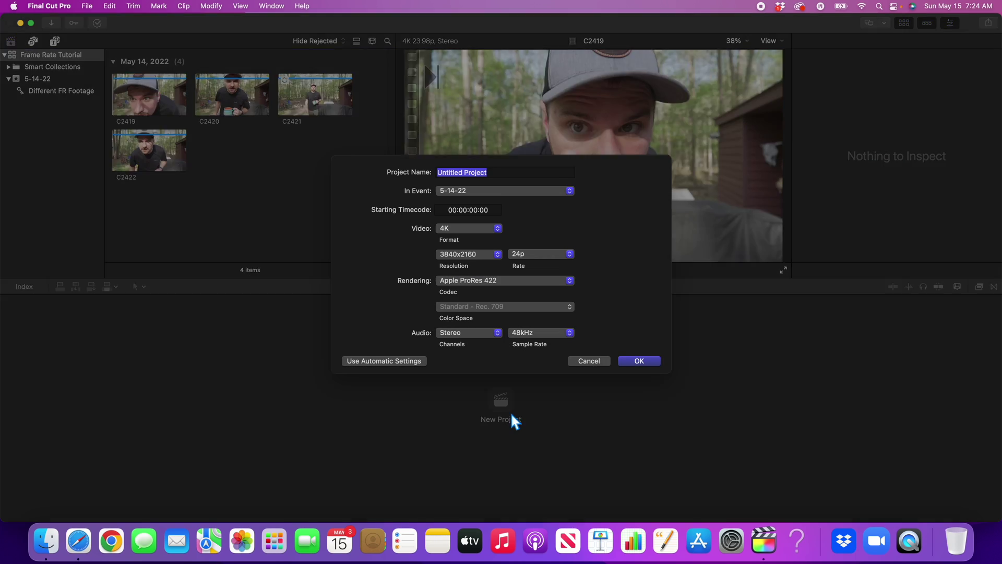
# Name the project 'Frame Rate Tutorial', keep the rate at 24p, and create it.
pyautogui.write('Frame Rate Tutorial')
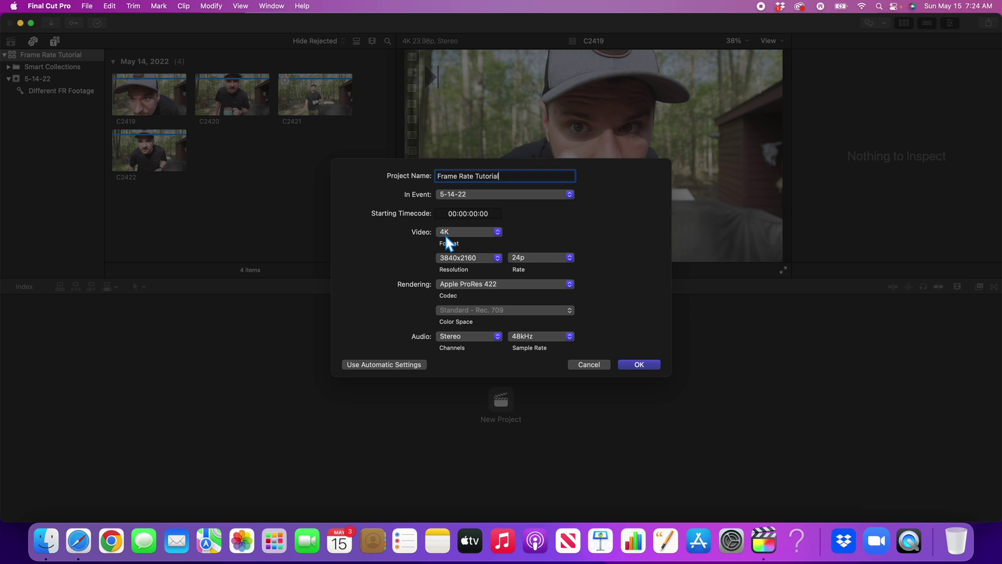
pyautogui.click(531, 257)
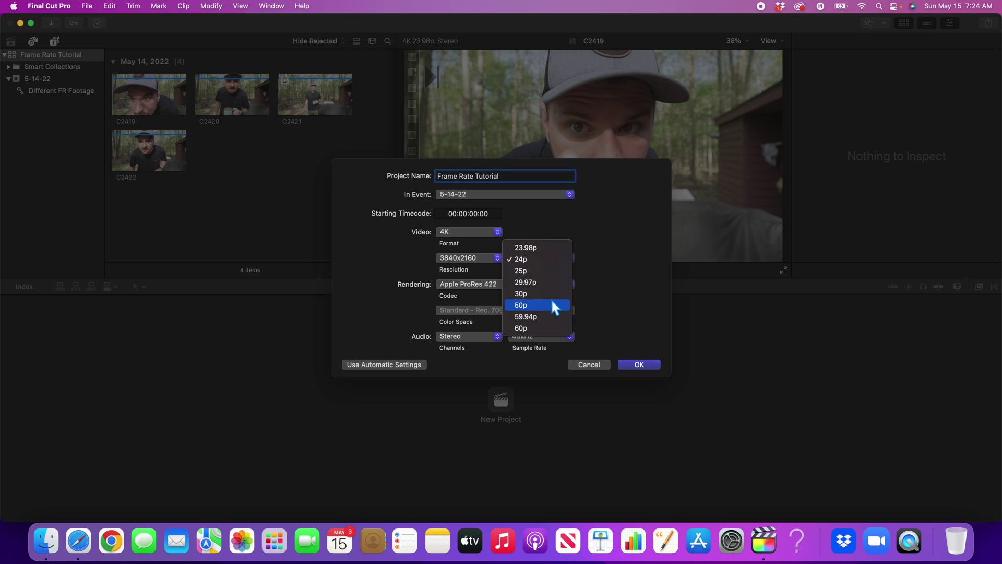
pyautogui.click(542, 259)
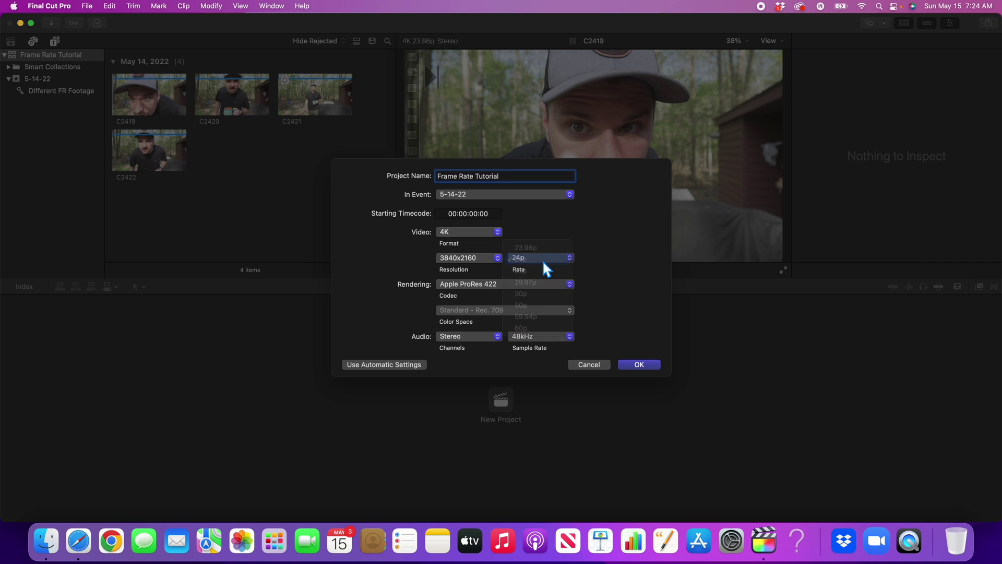
pyautogui.click(649, 362)
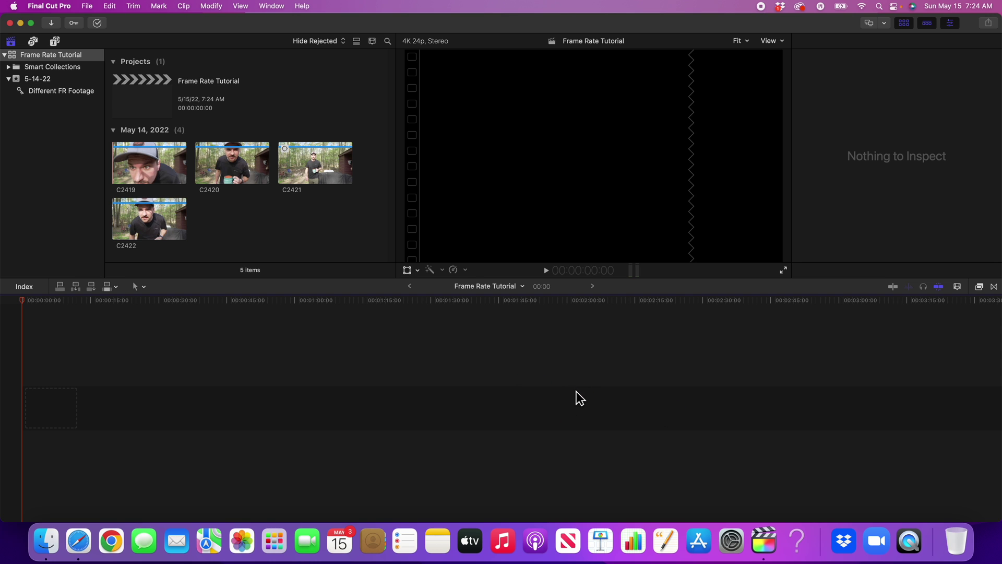
pyautogui.click(146, 183)
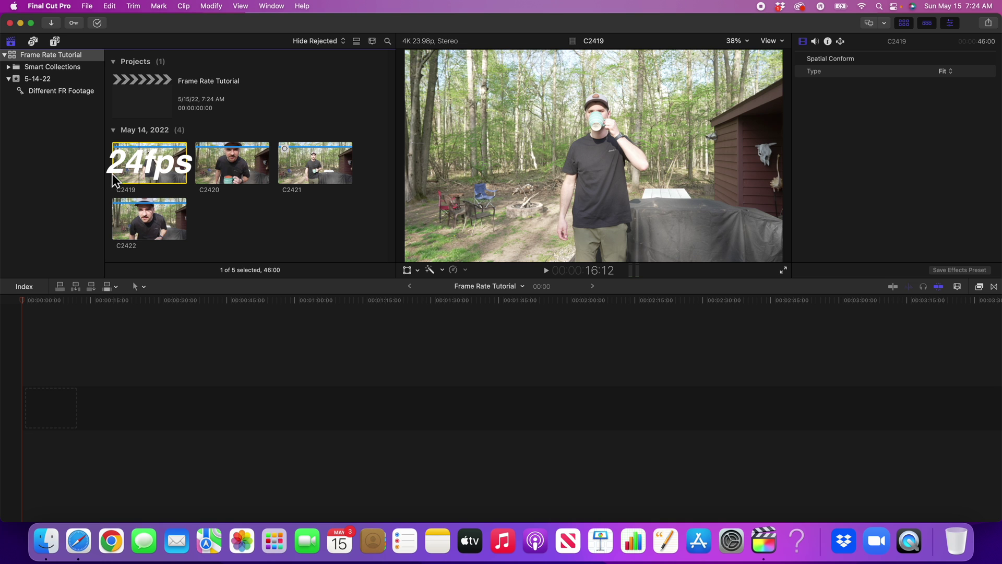
pyautogui.moveTo(112, 174); pyautogui.dragTo(57, 391)
pyautogui.rightClick(71, 409)
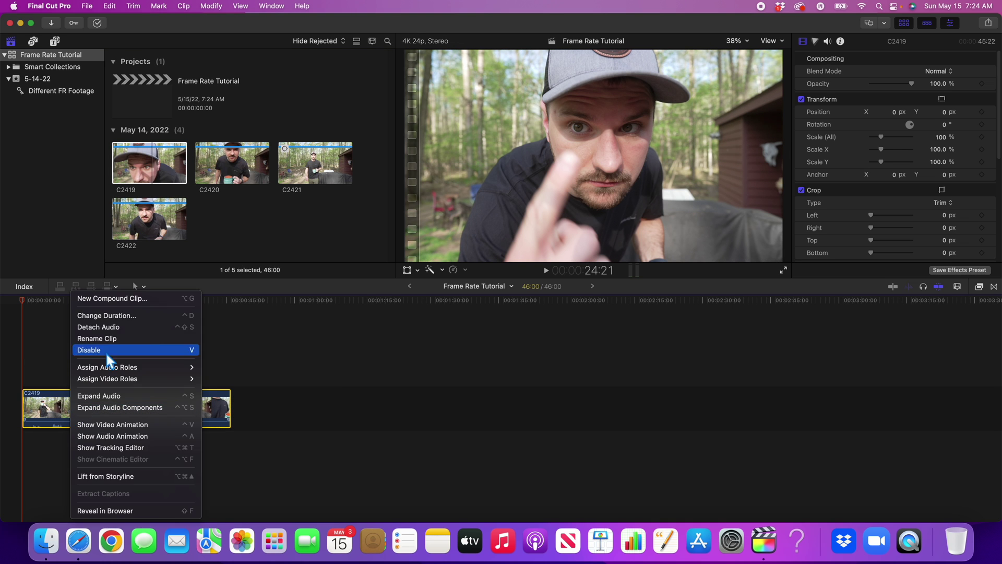
pyautogui.click(110, 327)
pyautogui.press('Delete')
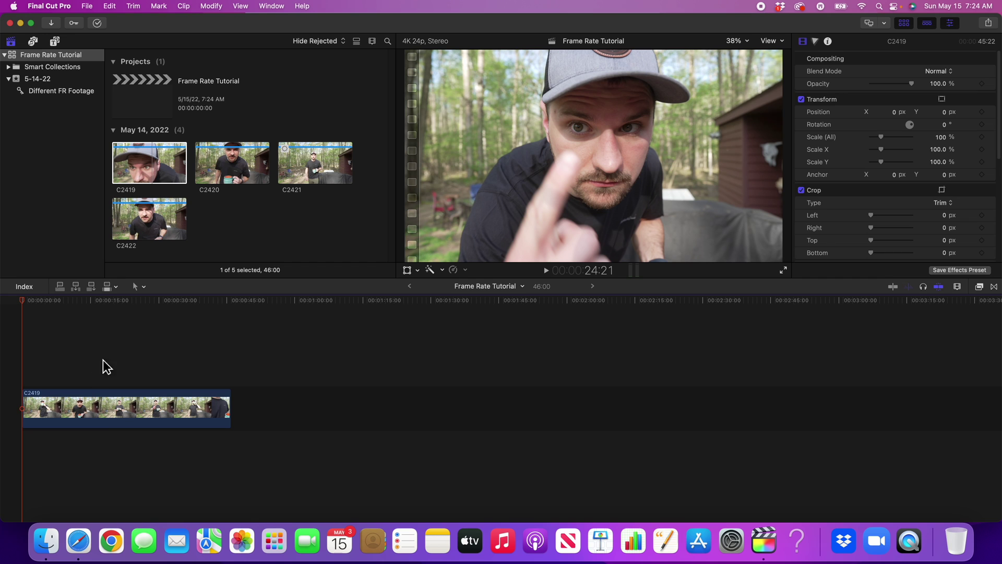
pyautogui.click(107, 415)
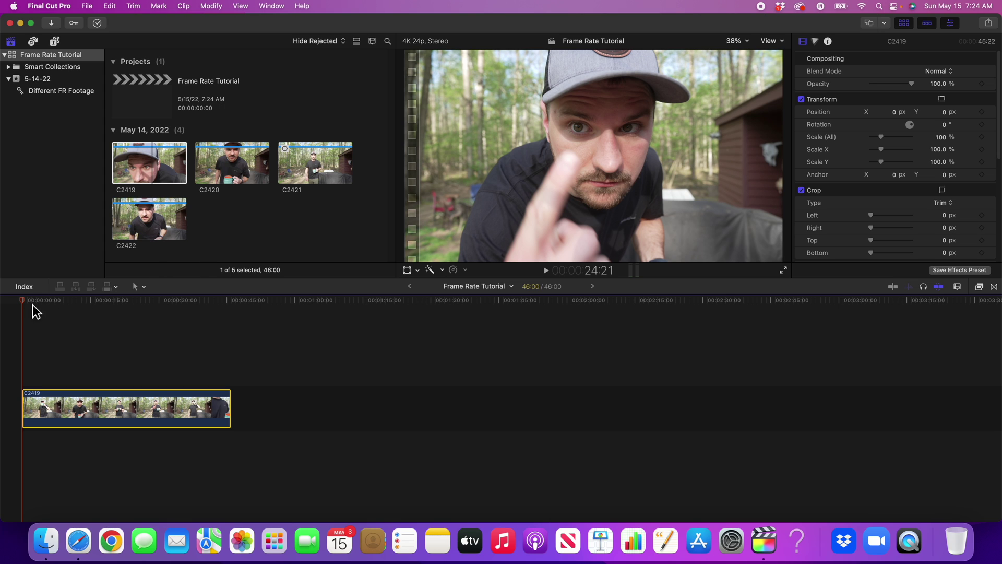
pyautogui.press('space')
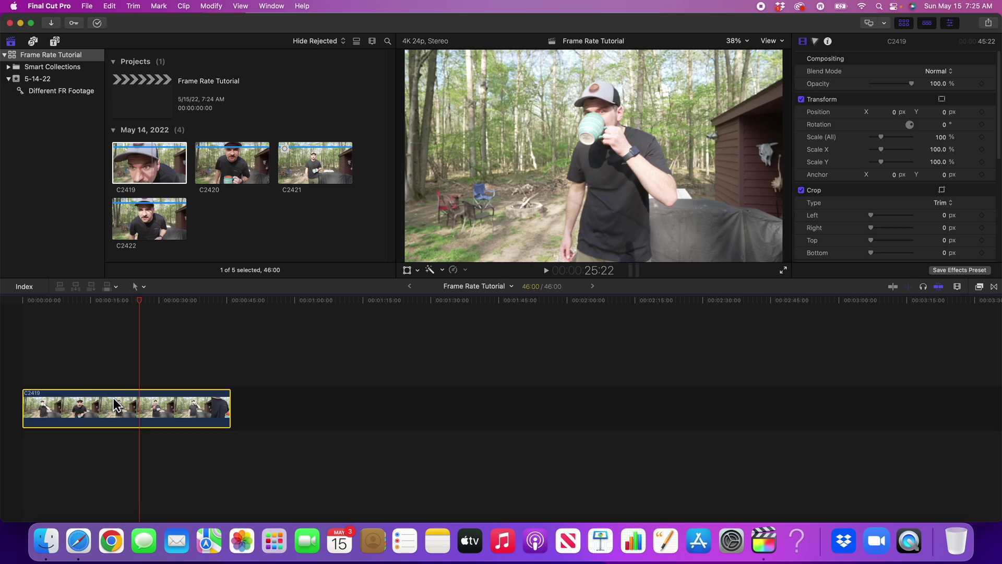
pyautogui.press('BackSpace')
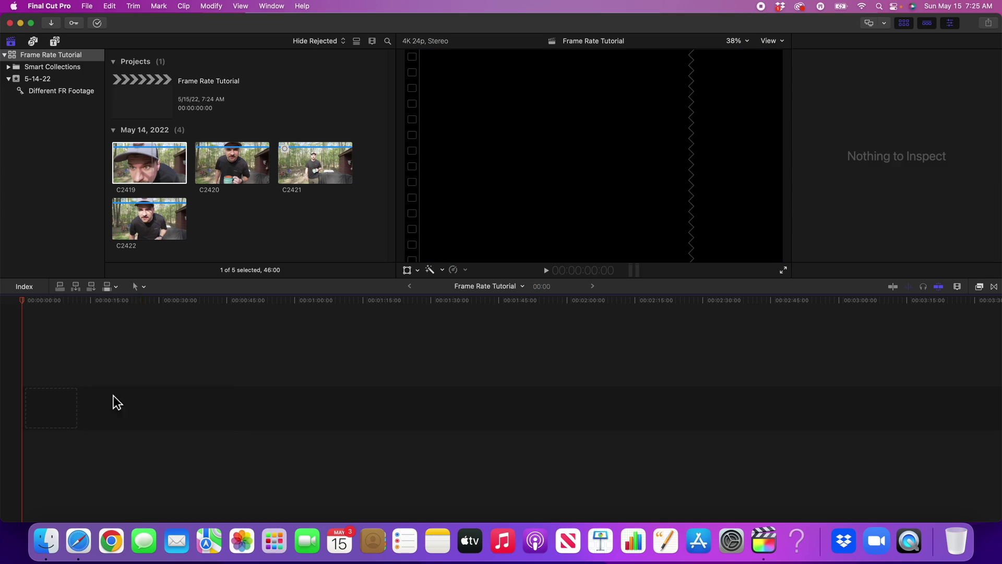
# Place the 60fps clip C2420 at the start of the timeline and play it.
pyautogui.click(237, 180)
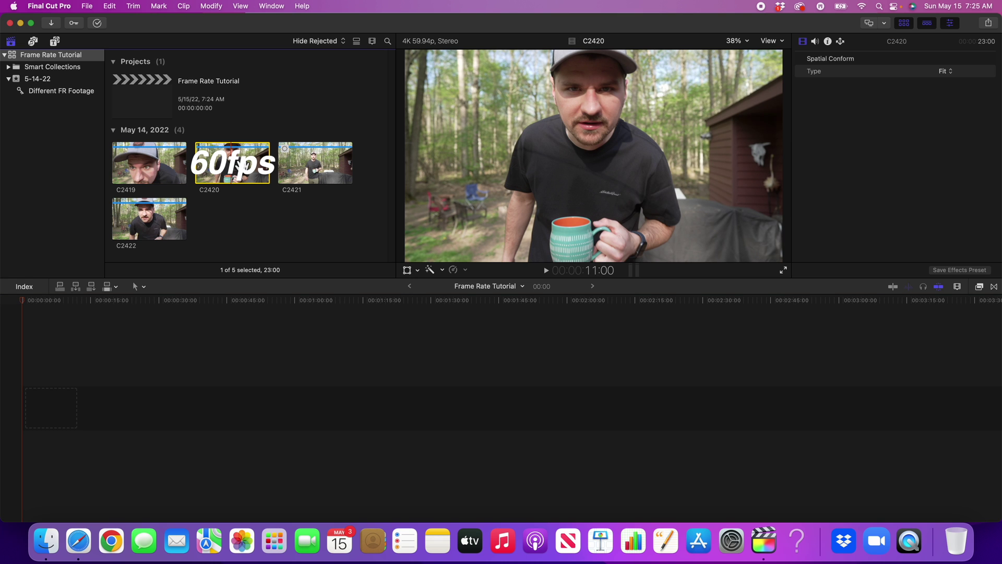
pyautogui.moveTo(232, 162); pyautogui.dragTo(63, 407)
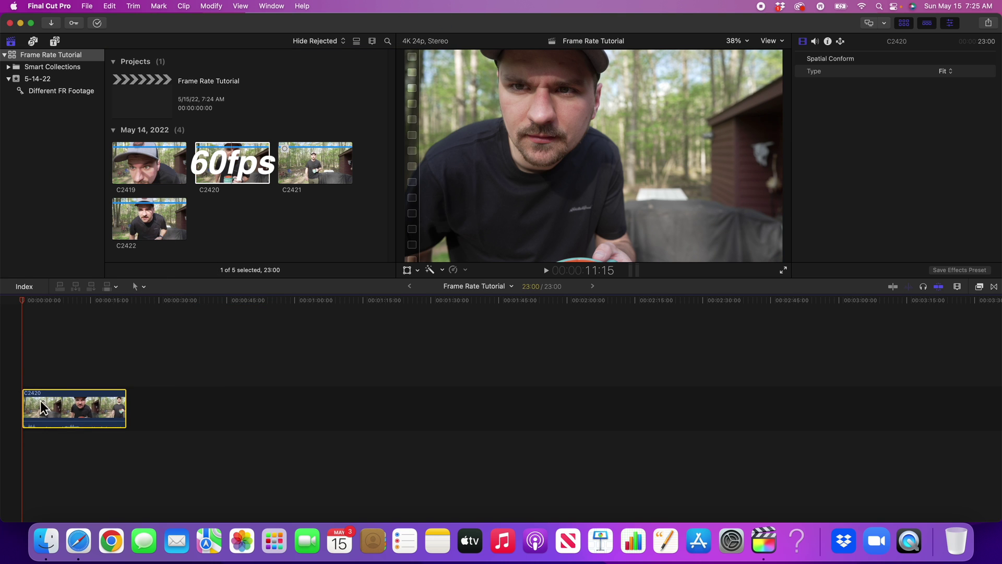
pyautogui.rightClick(72, 406)
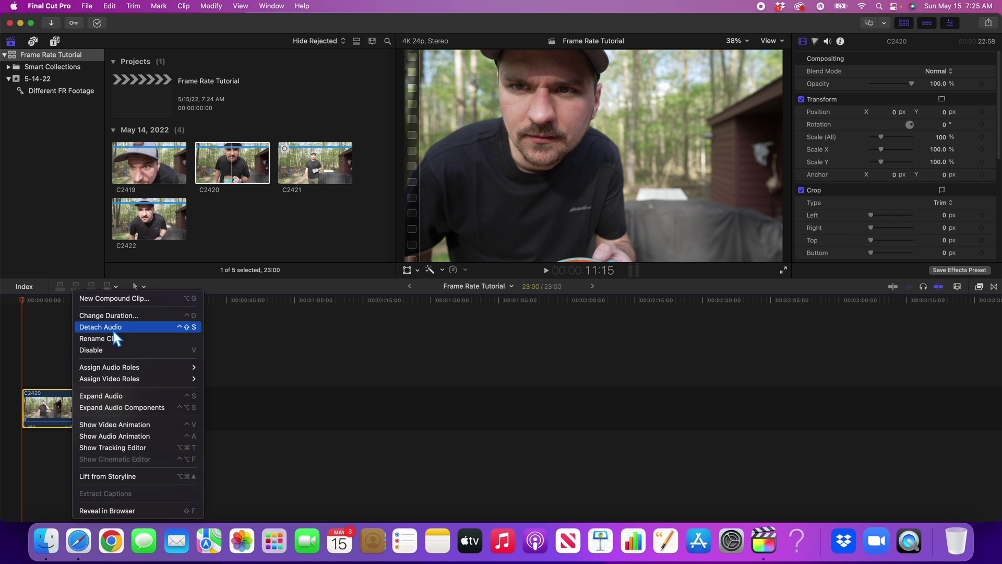
pyautogui.click(56, 407)
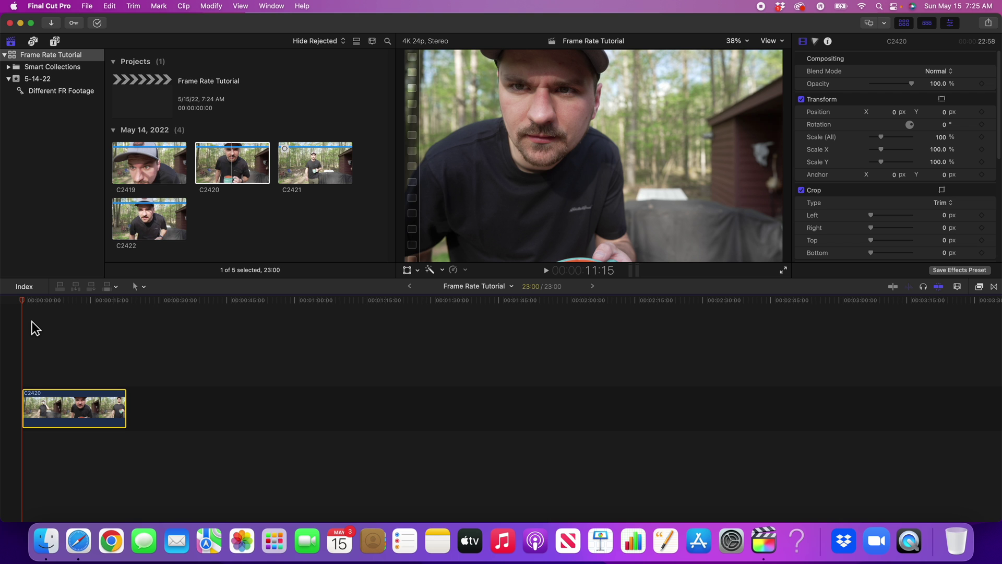
pyautogui.press('space')
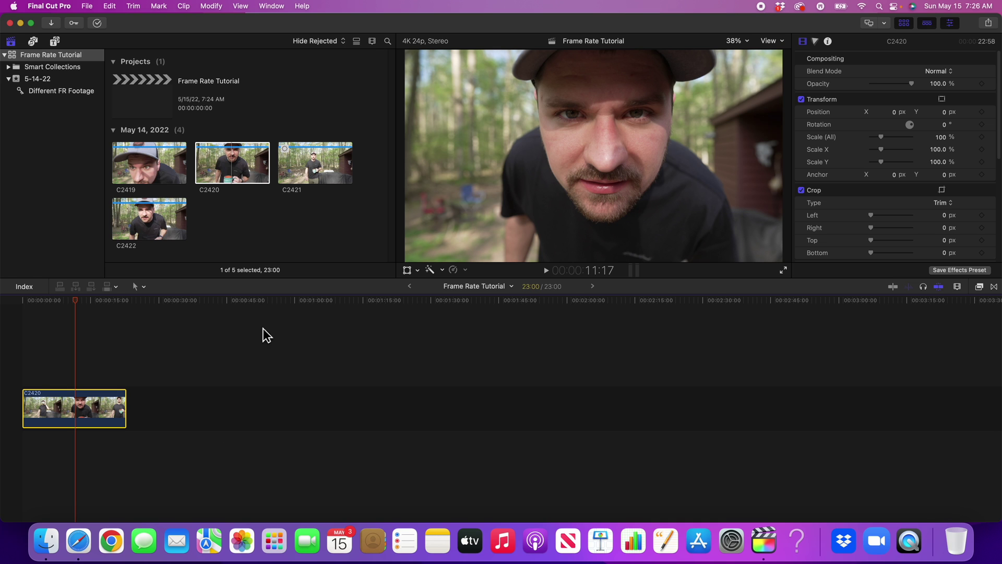
pyautogui.click(459, 273)
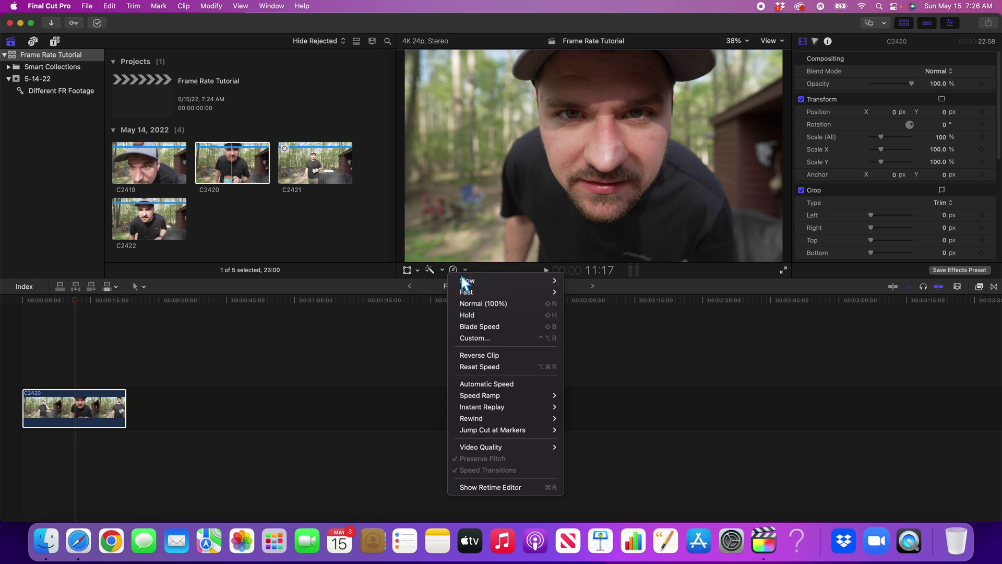
# Conform C2420 to Slow (40%) with Automatic Speed, review it, then delete it.
pyautogui.click(496, 387)
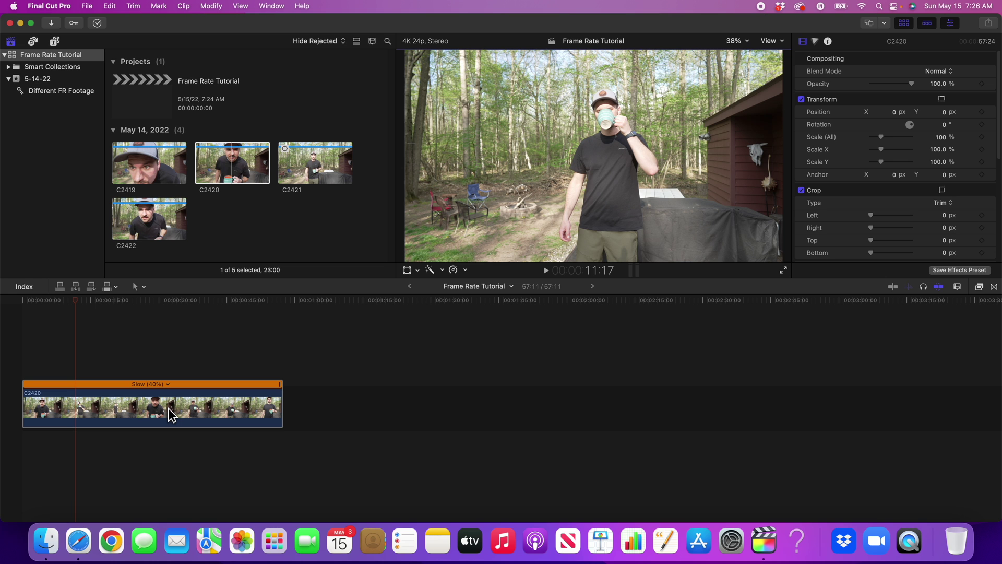
pyautogui.press('space')
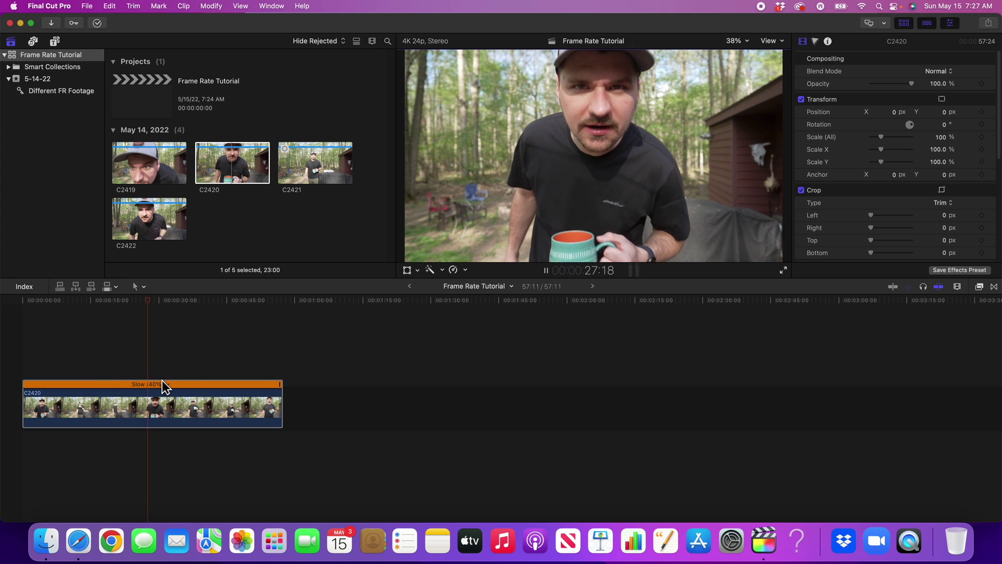
pyautogui.press('space')
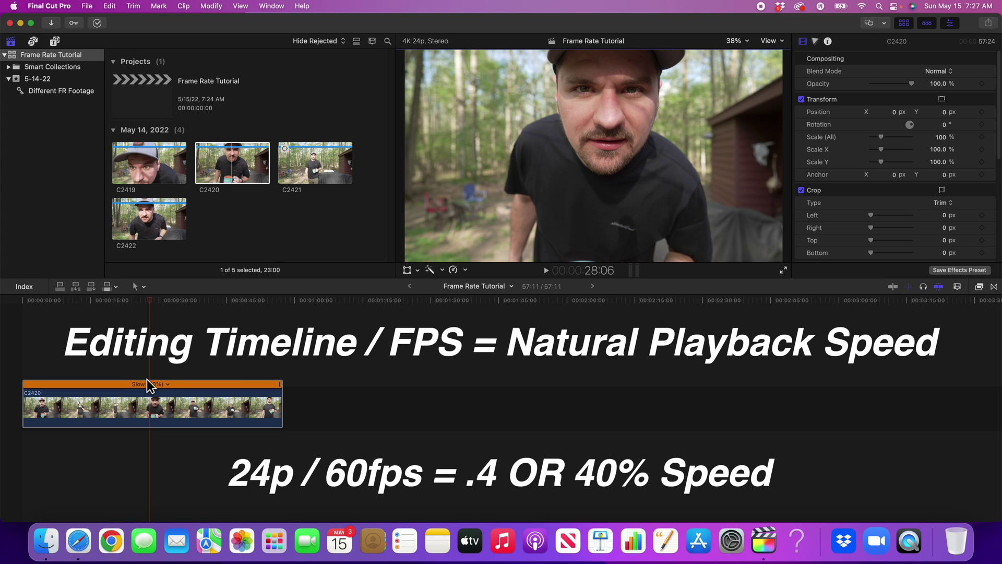
pyautogui.press('space')
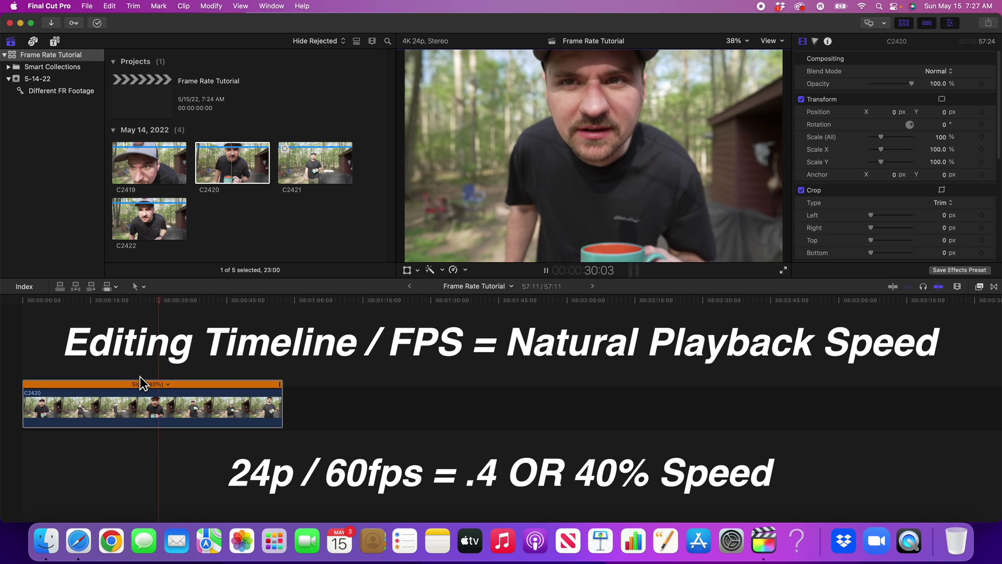
pyautogui.click(167, 418)
pyautogui.press('Delete')
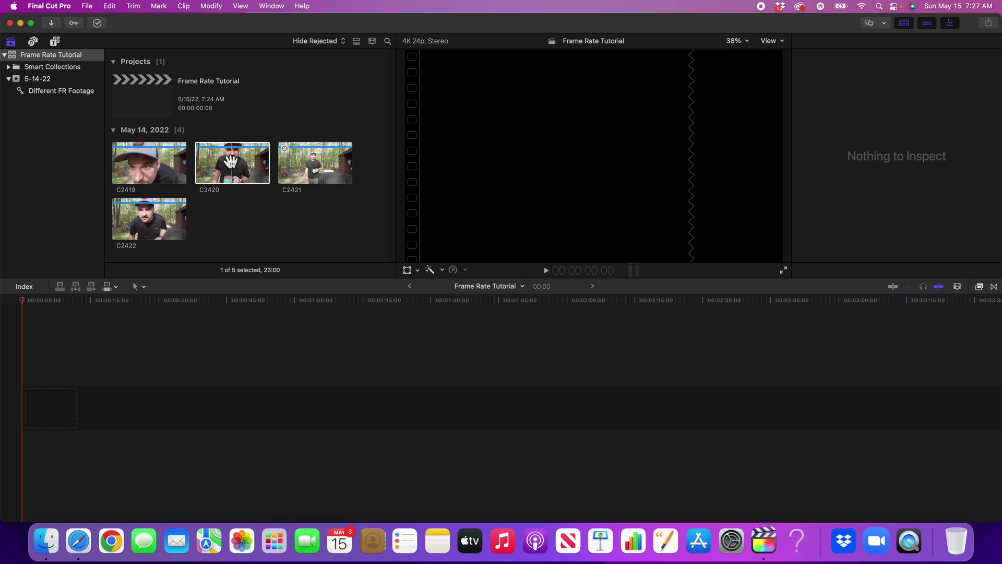
# Add clip C2421 to the start of the empty timeline and play it through.
pyautogui.click(297, 178)
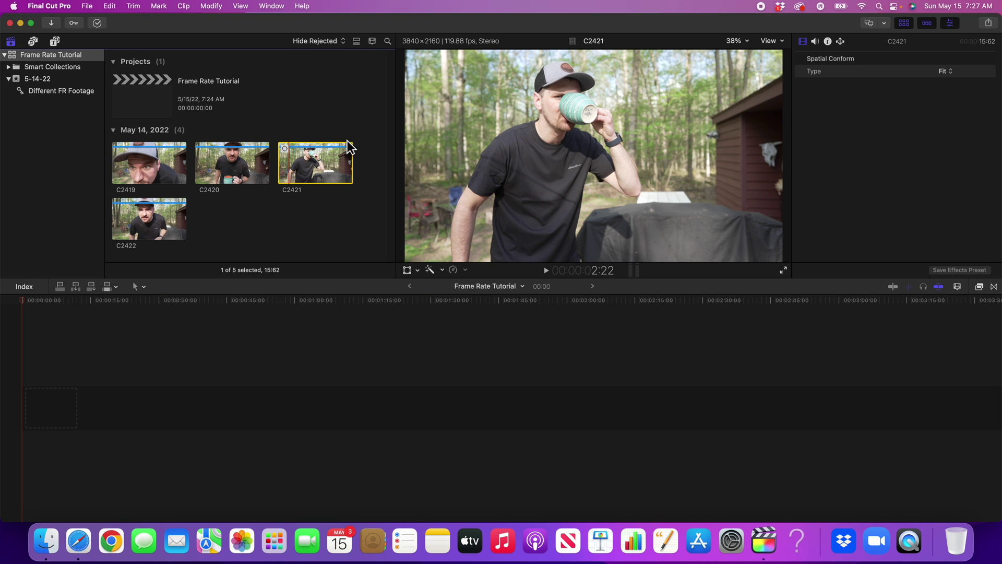
pyautogui.moveTo(329, 165); pyautogui.dragTo(111, 413)
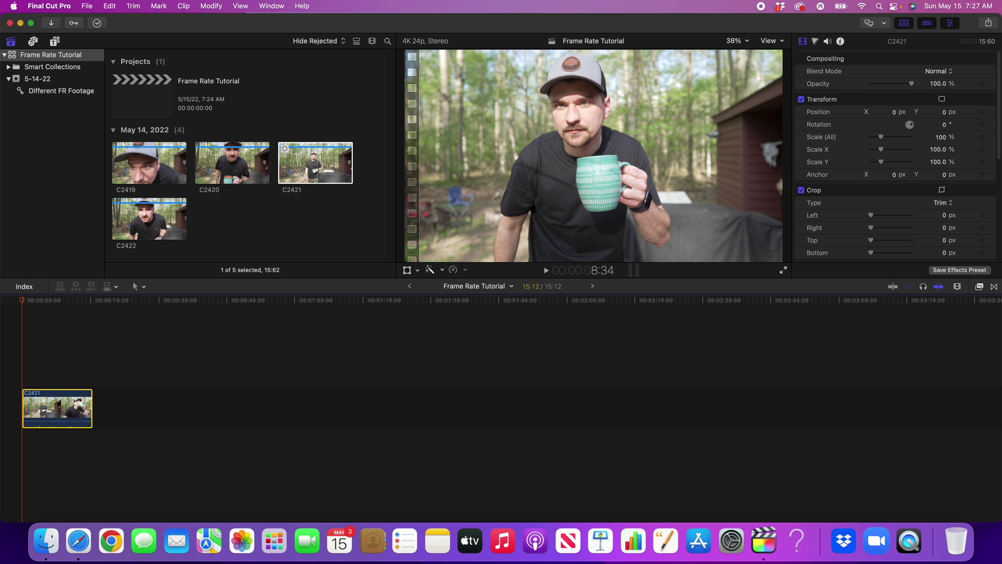
pyautogui.press('space')
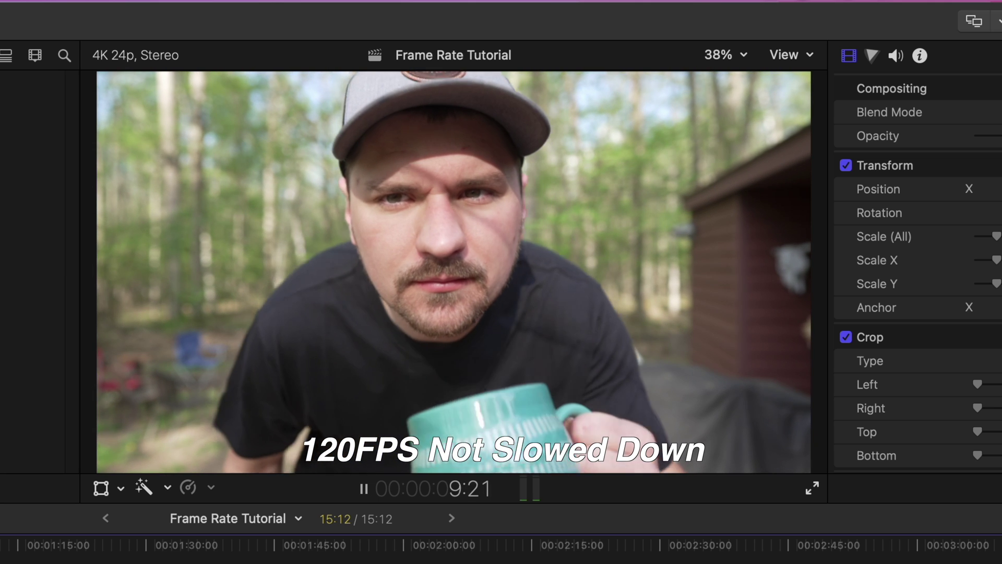
pyautogui.press('space')
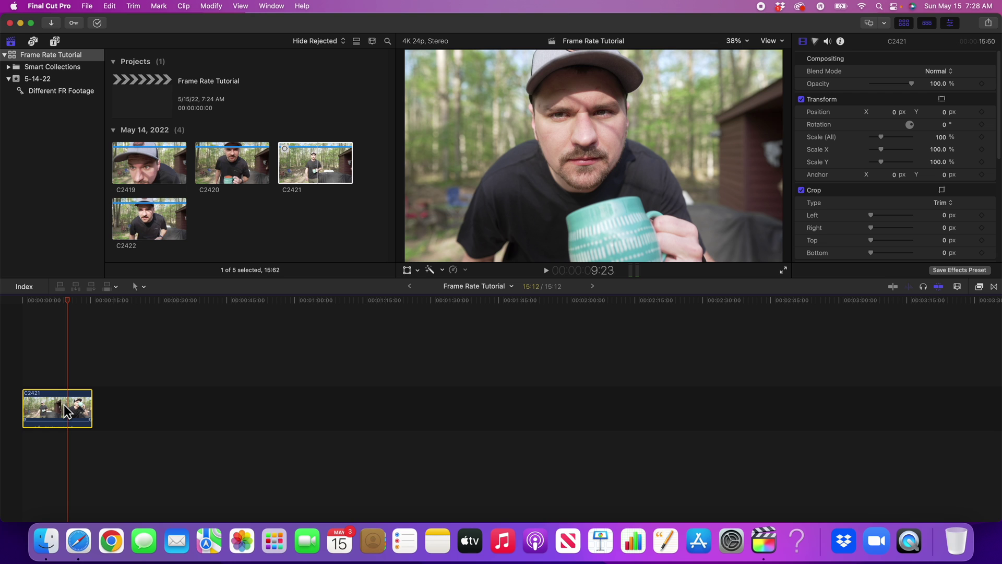
pyautogui.click(458, 272)
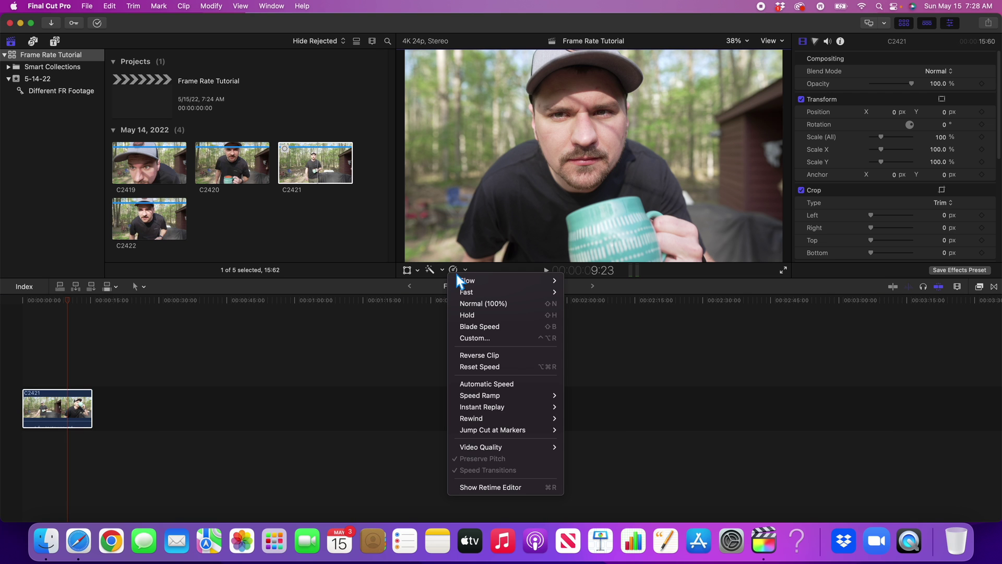
# Apply Automatic Speed to slow C2421 to 20%, then play it back.
pyautogui.click(510, 383)
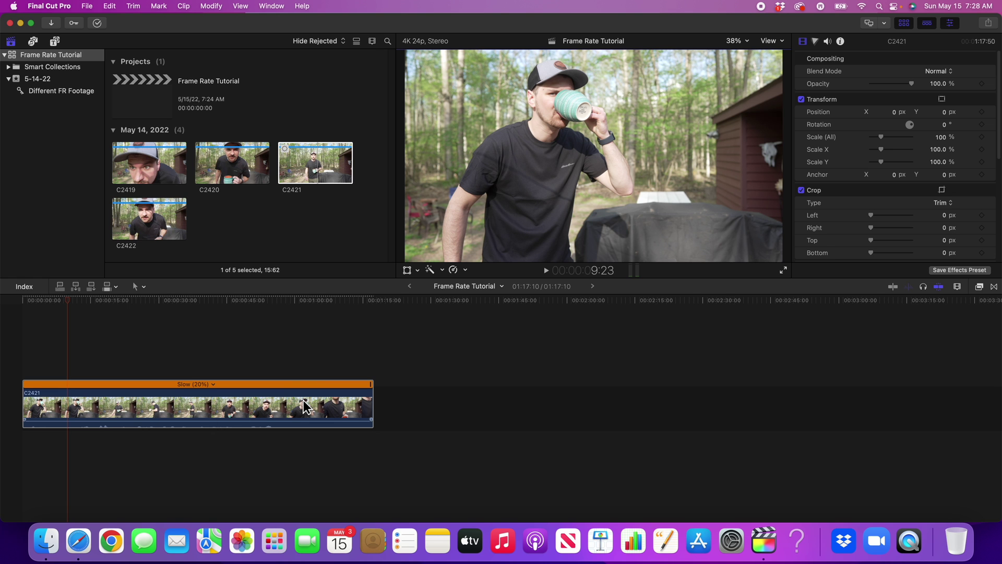
pyautogui.press('space')
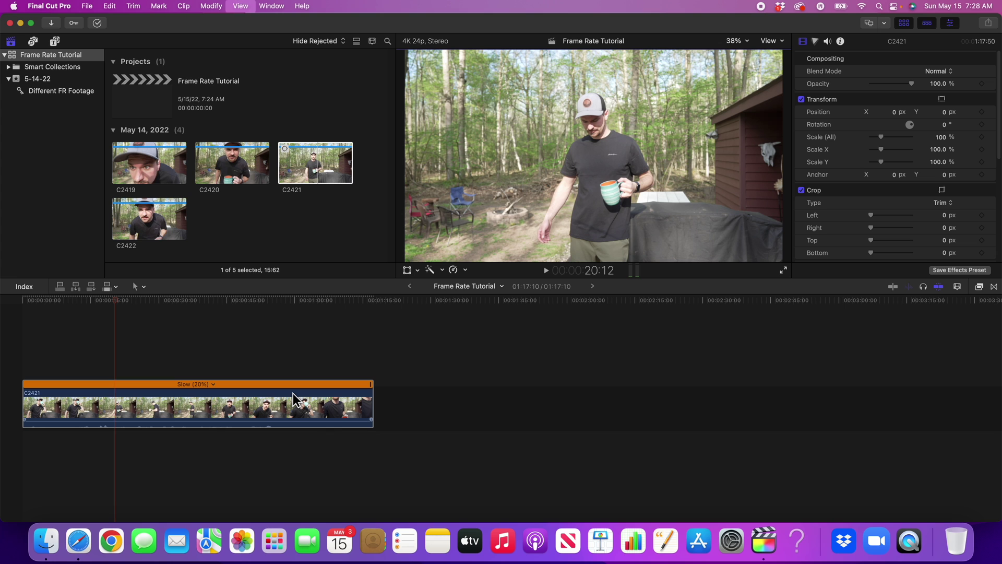
pyautogui.press('space')
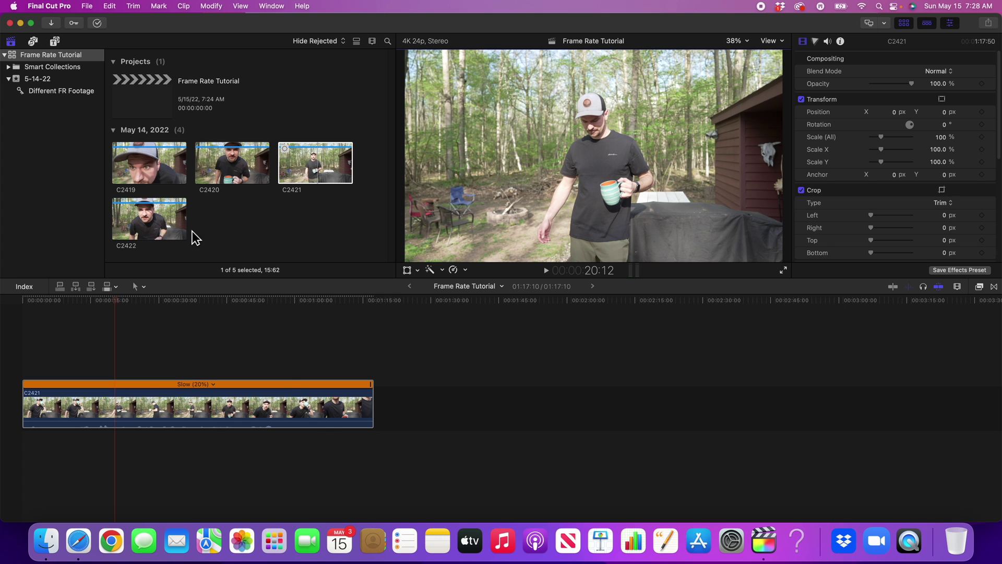
# Replace C2421 with C2422, conform it to Slow (80%), play it, then delete it.
pyautogui.moveTo(167, 232); pyautogui.dragTo(156, 410)
pyautogui.click(49, 374)
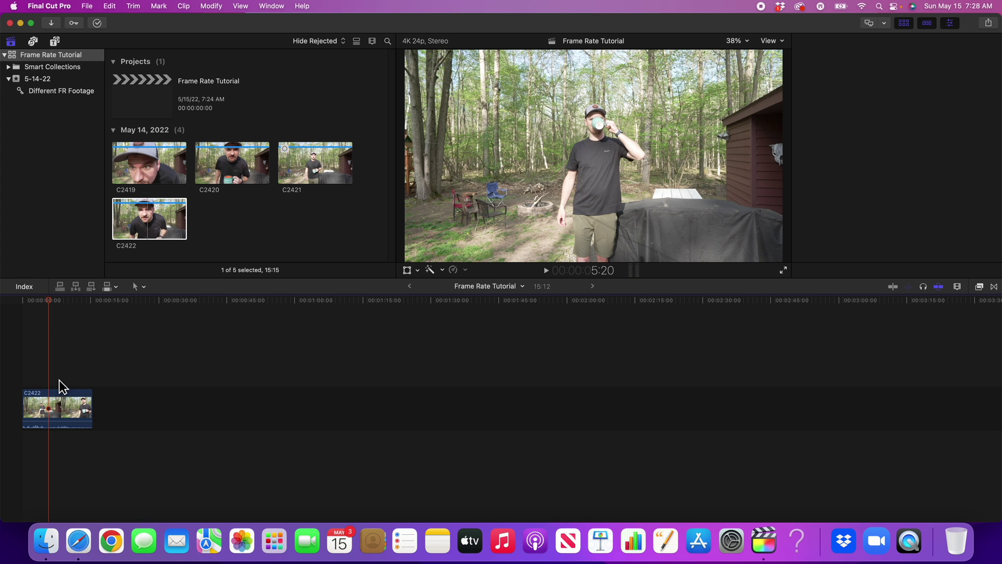
pyautogui.click(463, 271)
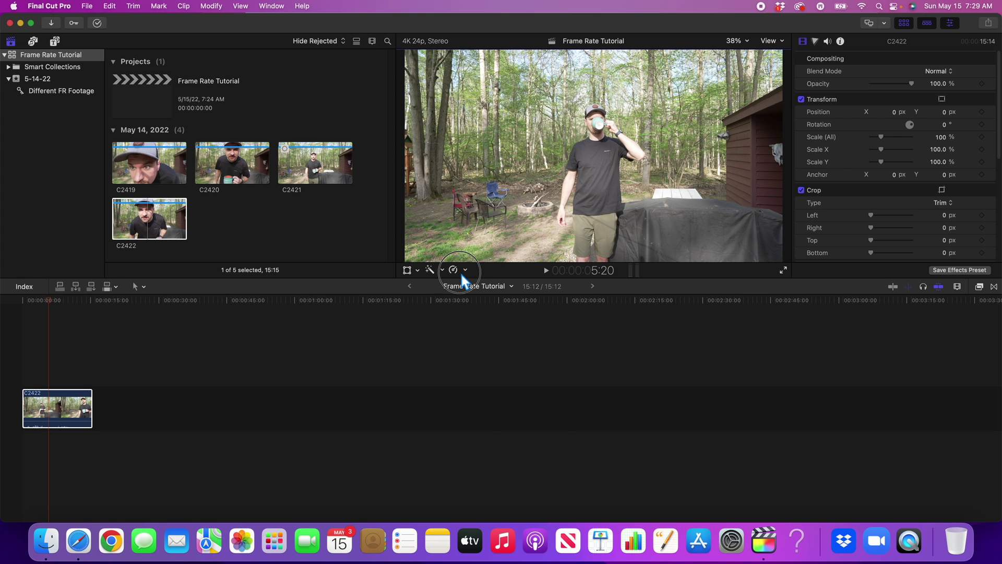
pyautogui.click(496, 384)
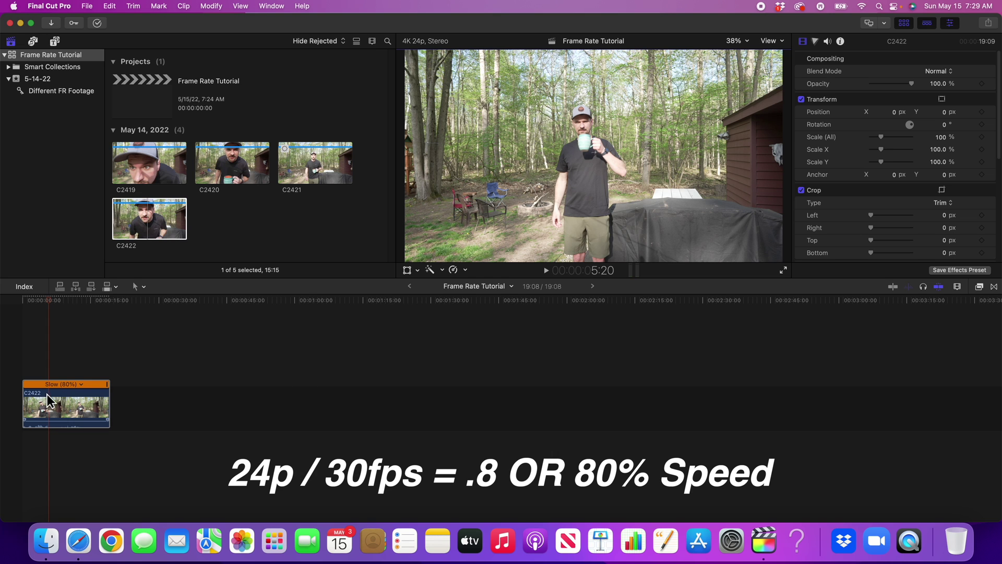
pyautogui.press('space')
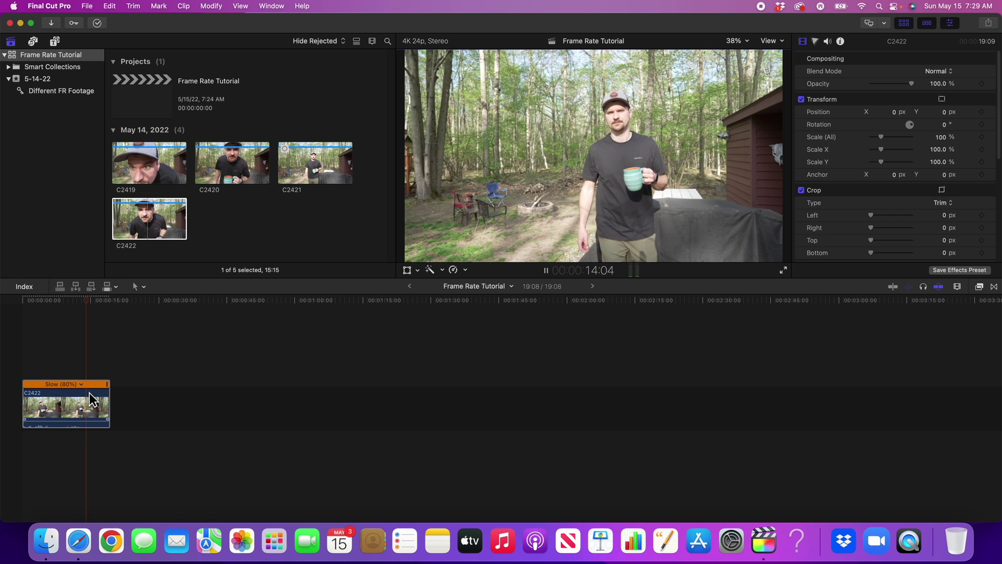
pyautogui.press('Delete')
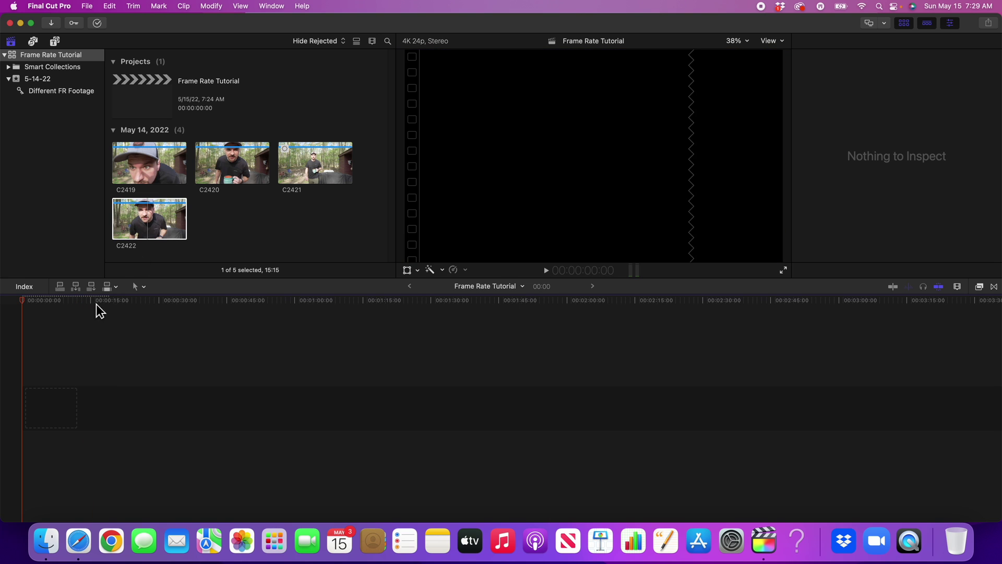
# Add clip C2419 to the timeline; Automatic Speed leaves it at 100%.
pyautogui.click(144, 168)
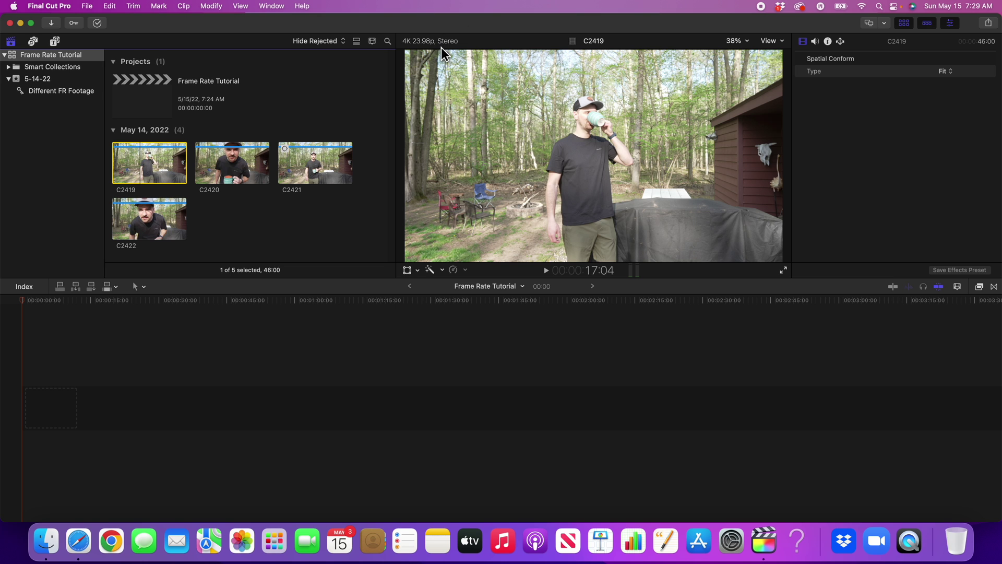
pyautogui.moveTo(150, 163); pyautogui.dragTo(78, 407)
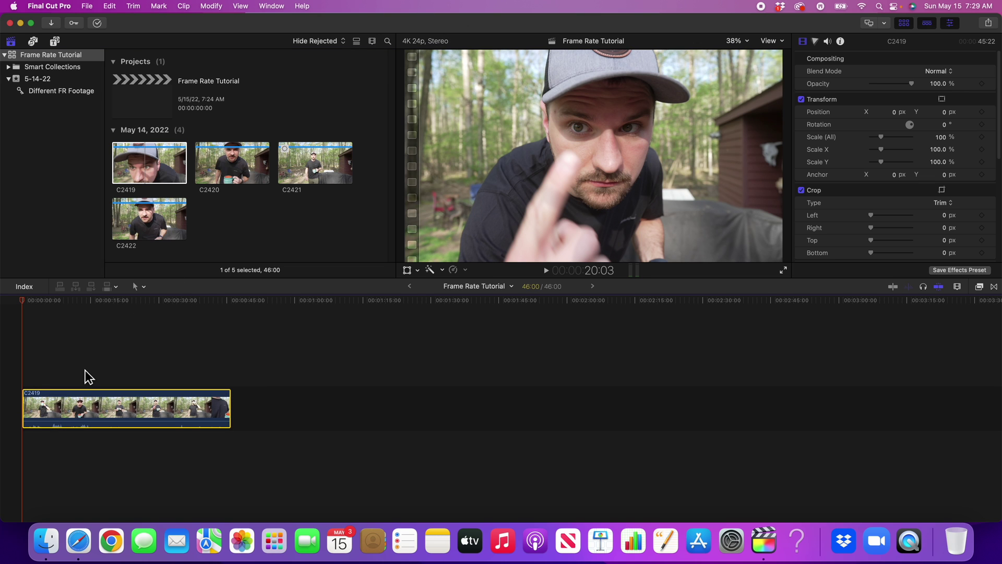
pyautogui.click(462, 275)
pyautogui.click(461, 383)
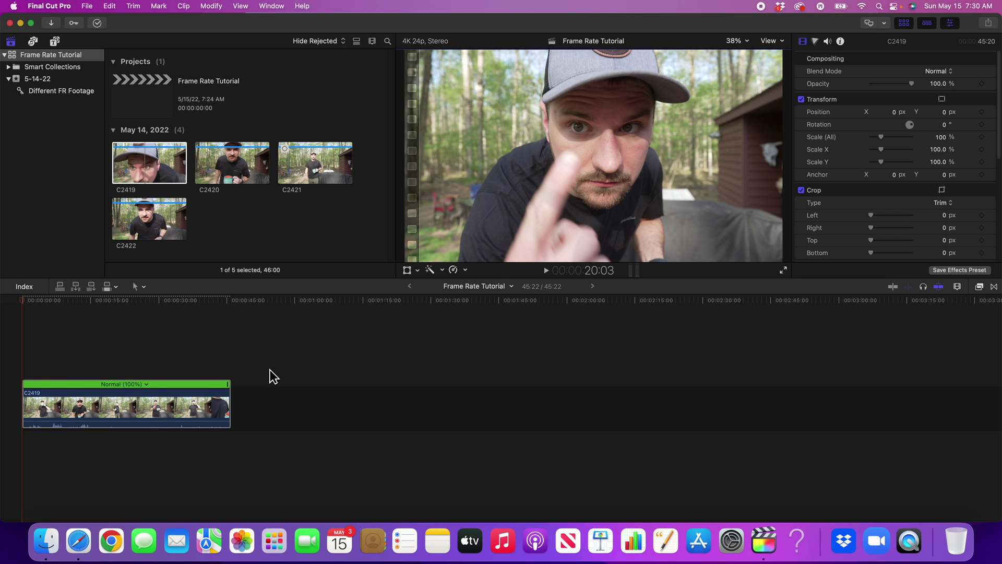
# Slow C2419 to 50% speed and play it back.
pyautogui.click(465, 269)
pyautogui.moveTo(504, 281)
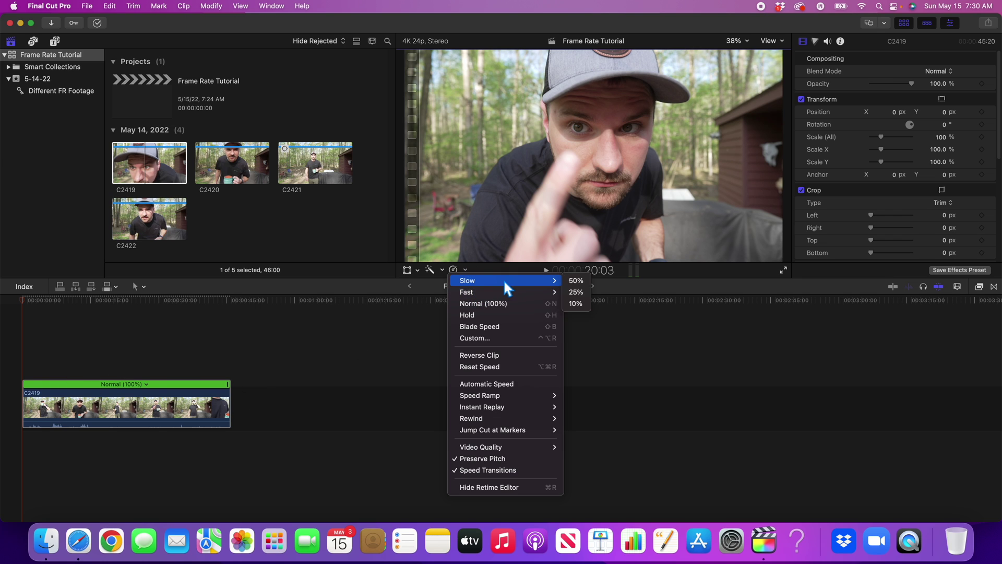
pyautogui.click(575, 280)
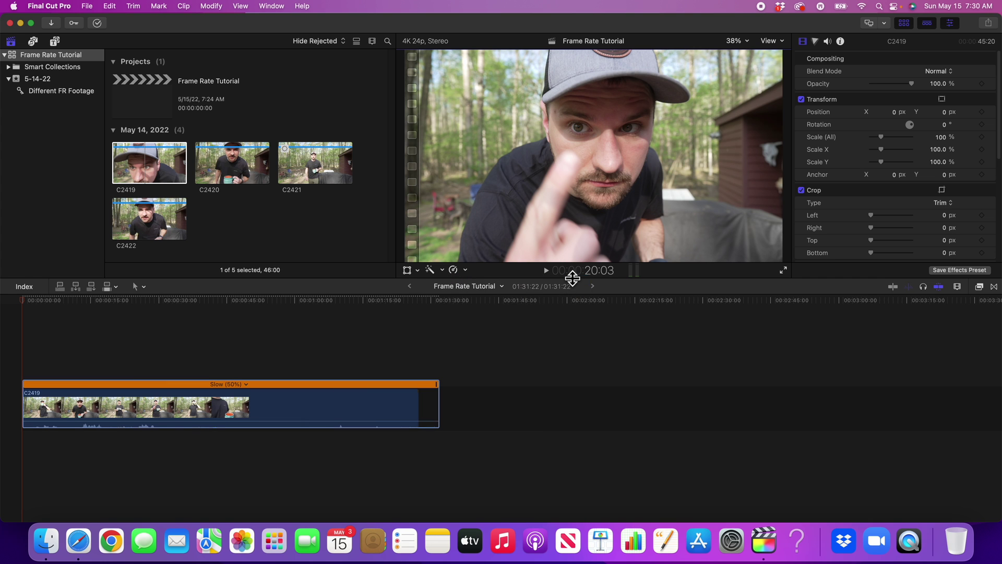
pyautogui.press('space')
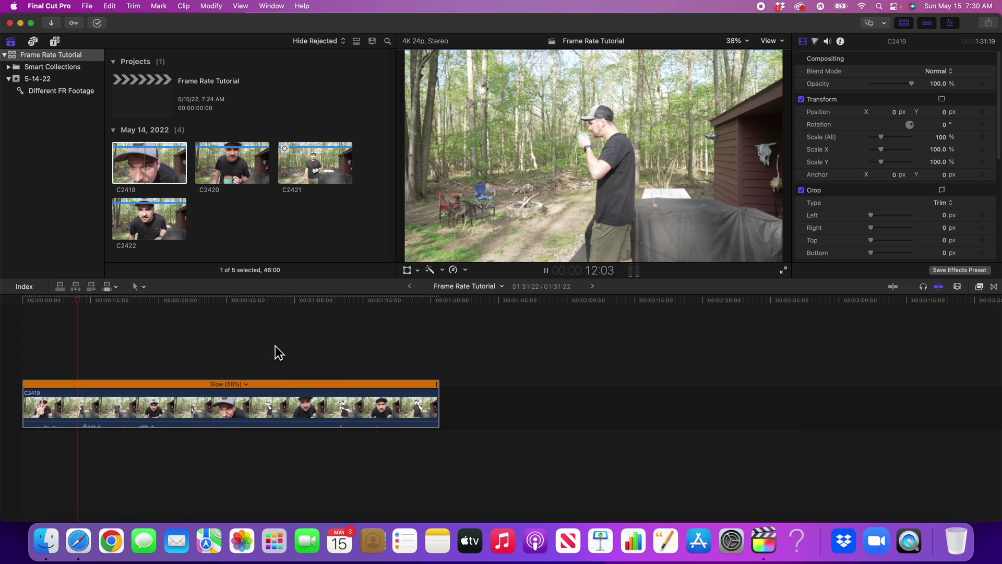
pyautogui.press('space')
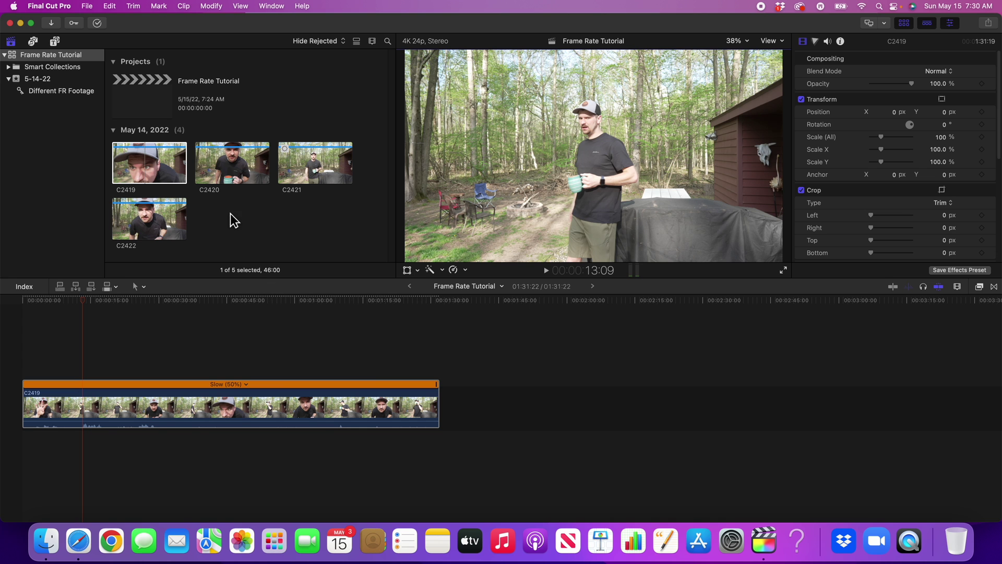
# Replace C2419 in the timeline with clip C2420.
pyautogui.moveTo(232, 167); pyautogui.dragTo(471, 416)
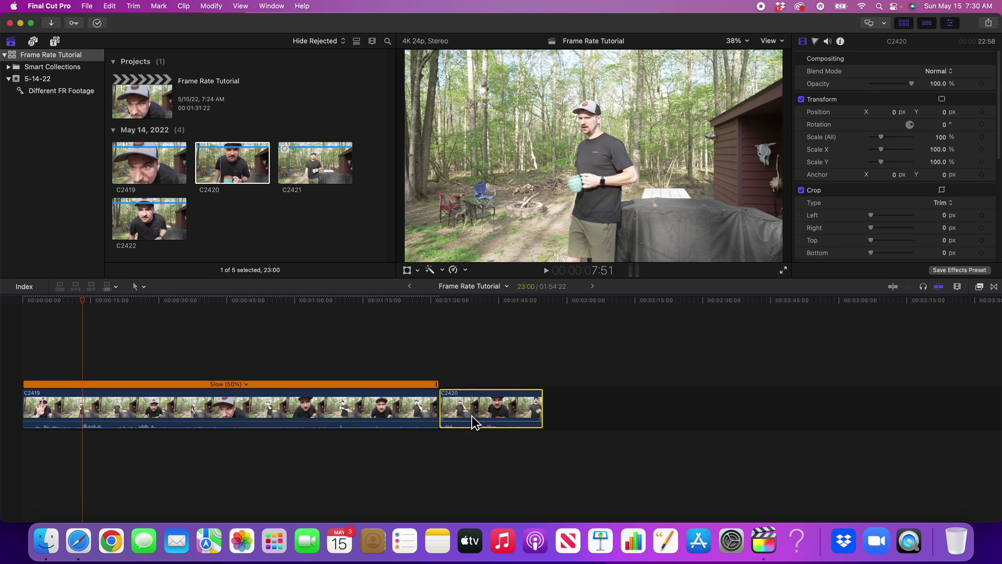
pyautogui.click(391, 411)
pyautogui.press('Delete')
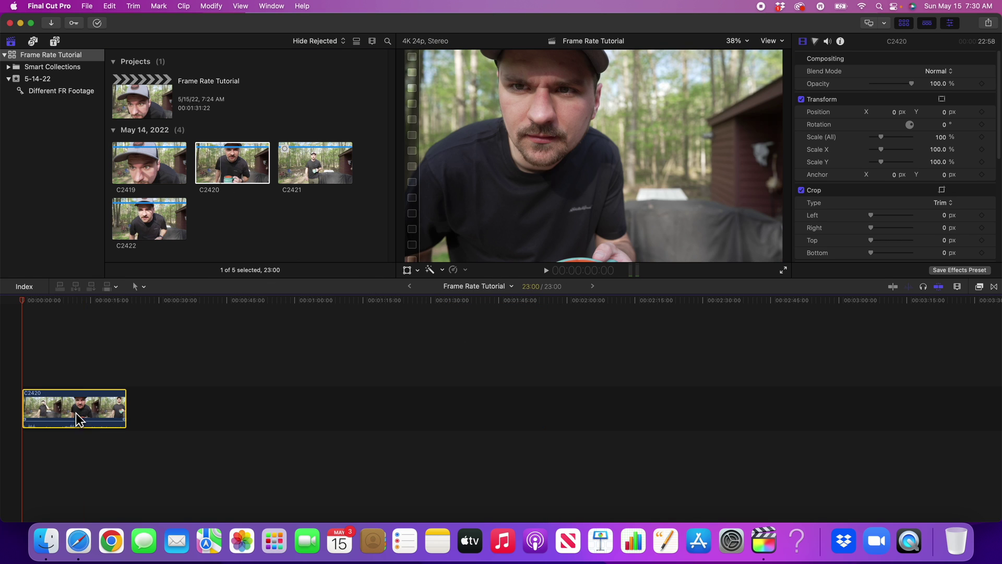
# Conform C2420 to Slow (40%), lengthening it to 57:11, and play it back.
pyautogui.click(85, 305)
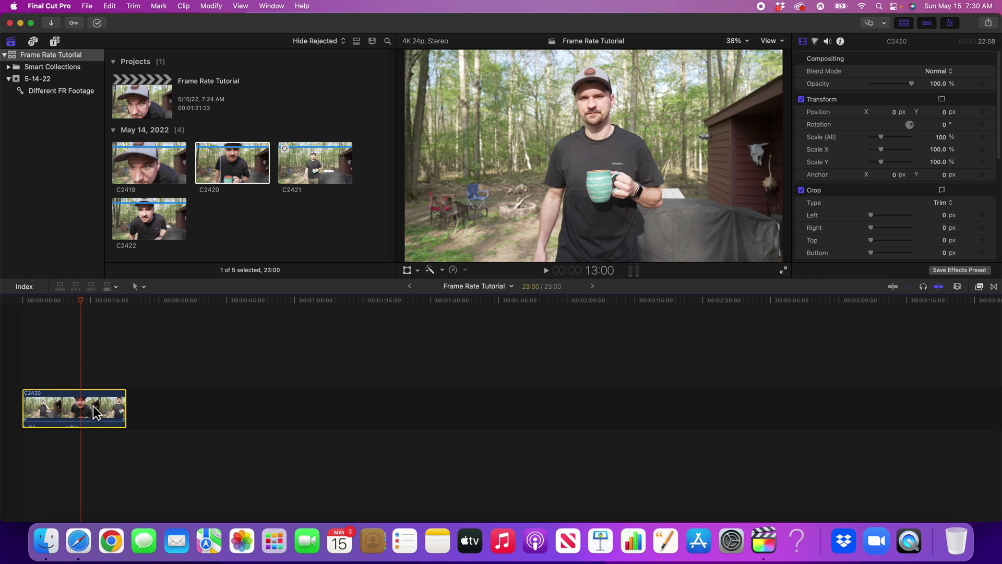
pyautogui.click(463, 270)
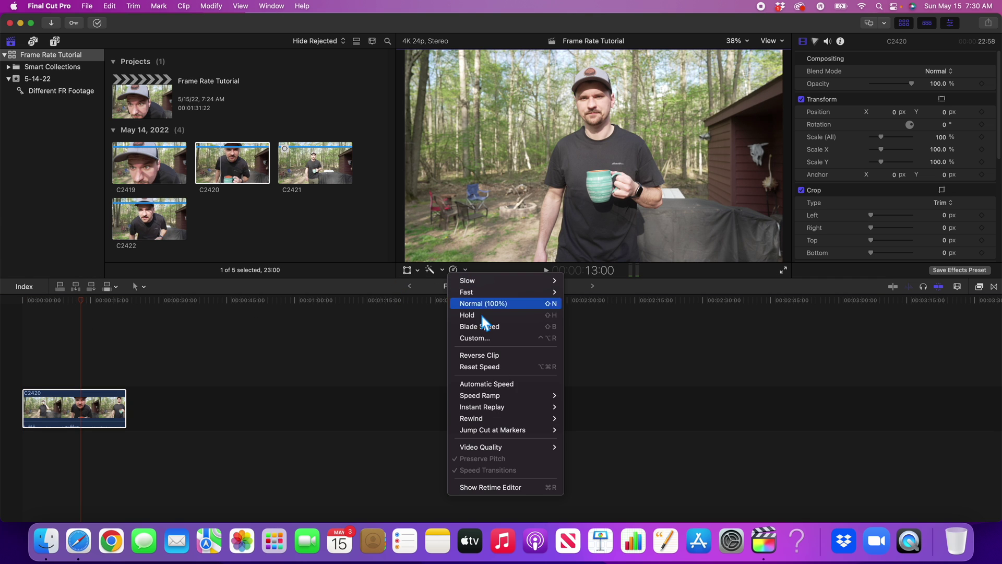
pyautogui.click(494, 384)
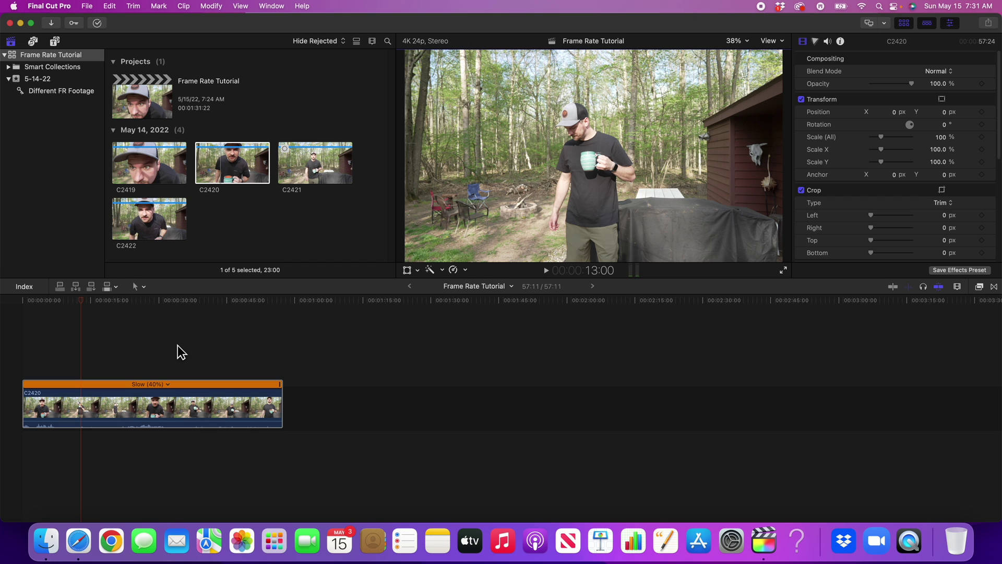
pyautogui.press('space')
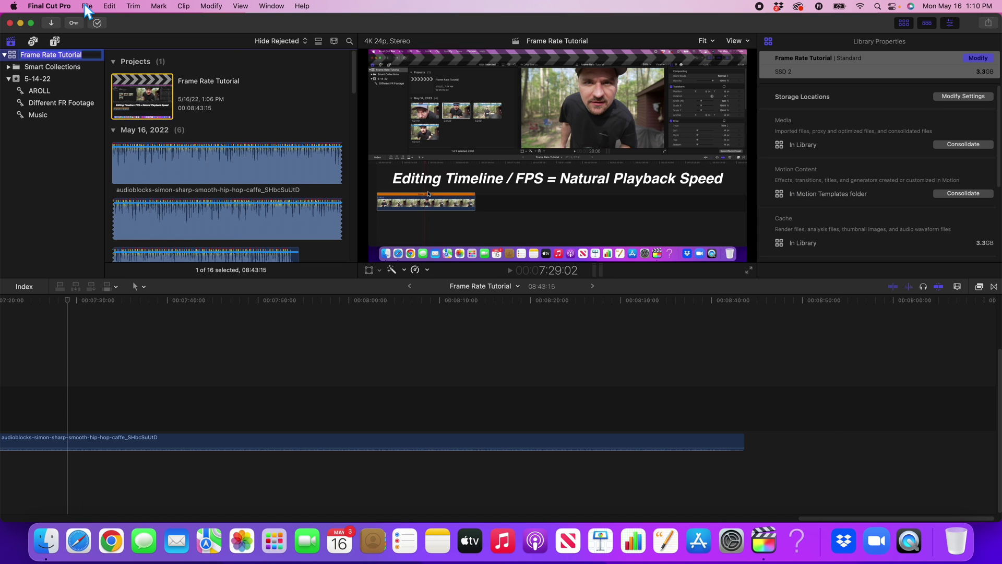
pyautogui.click(86, 6)
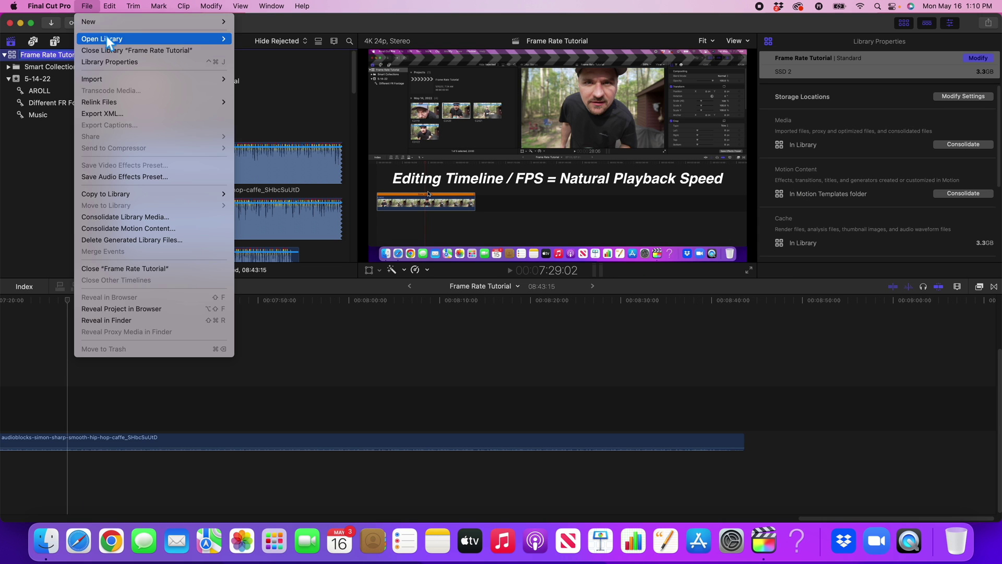
# Create a new 4K project named 'Frame Rate' at 30p in the 5-14-22 event.
pyautogui.moveTo(192, 21)
pyautogui.click(258, 23)
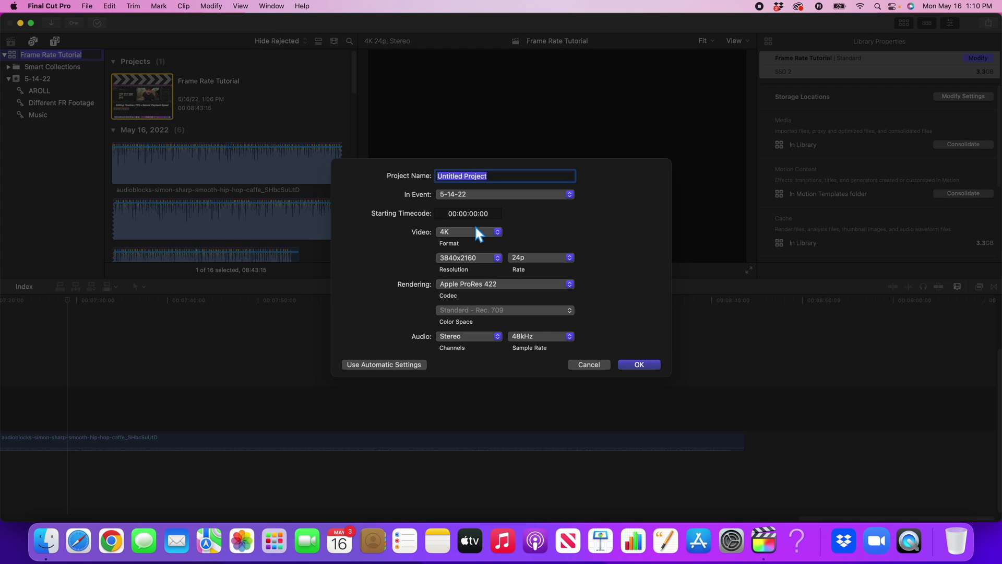
pyautogui.write('Frame Rate')
pyautogui.click(540, 257)
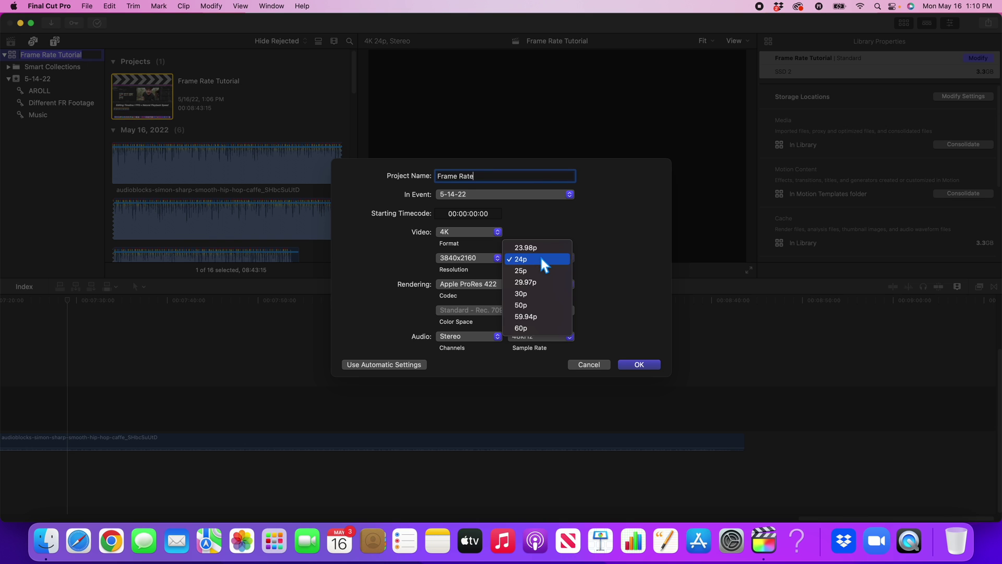
pyautogui.click(522, 296)
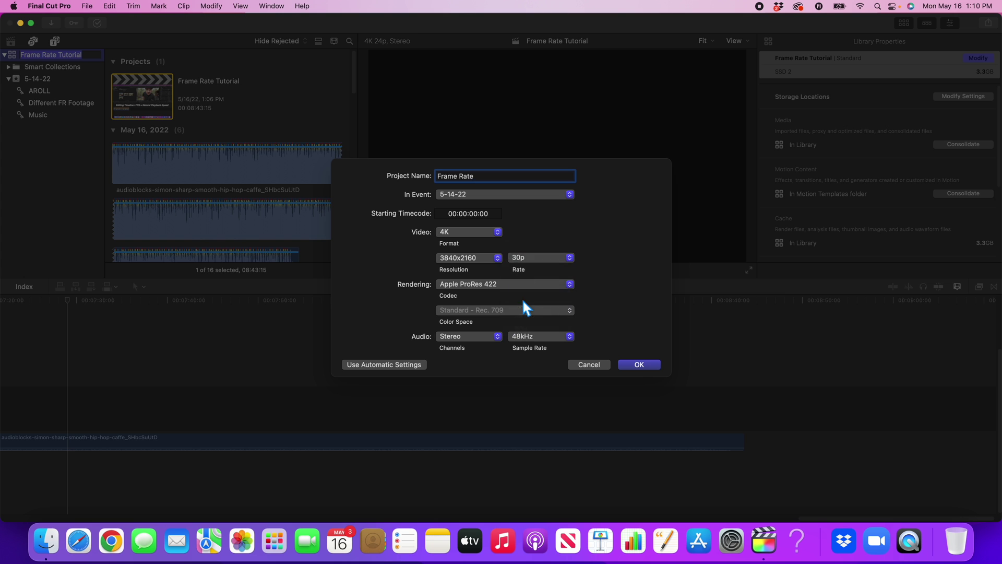
pyautogui.click(643, 364)
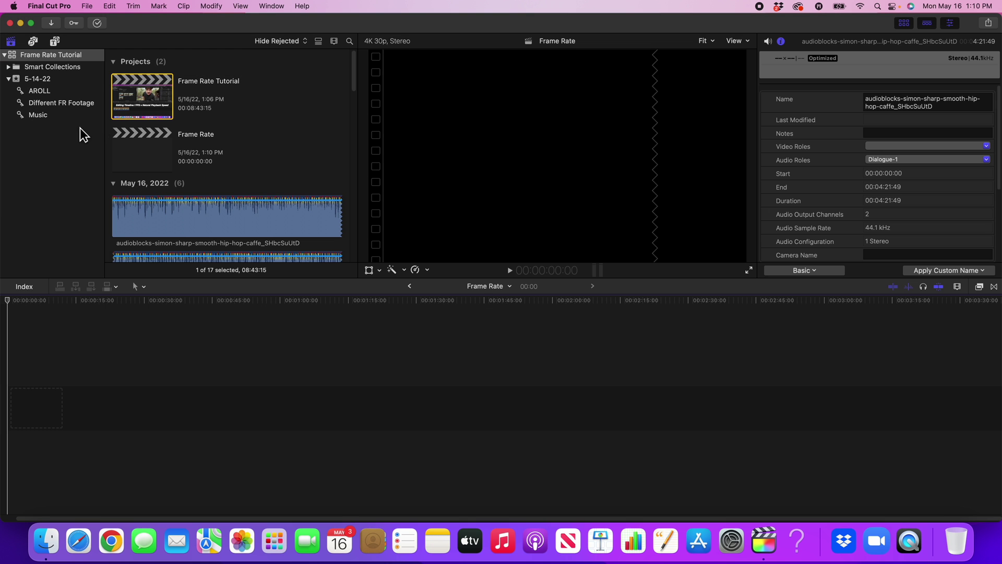
# Place clip C2422 from the Different FR Footage collection into the empty Frame Rate timeline.
pyautogui.click(44, 104)
pyautogui.click(211, 164)
pyautogui.press('super+4')
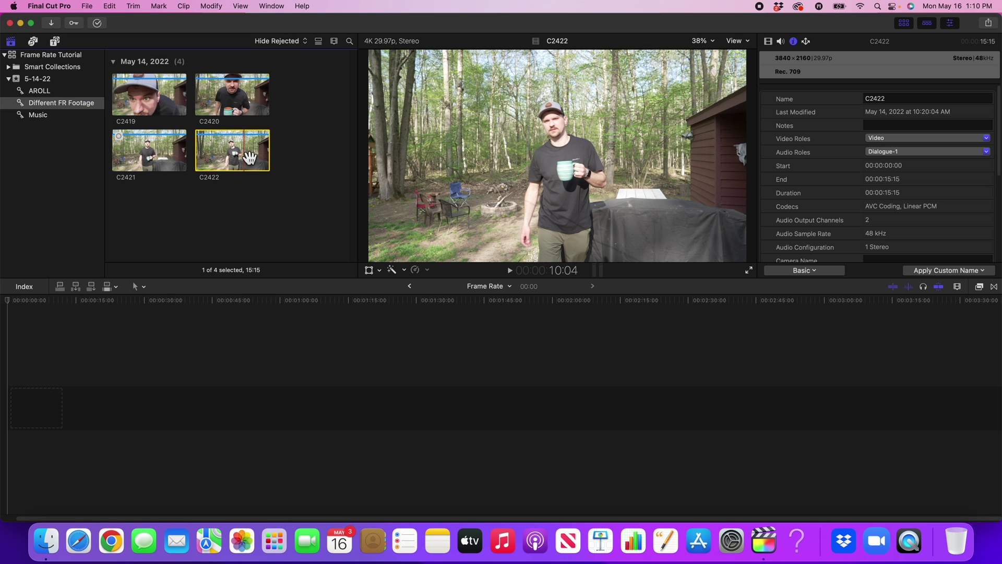
pyautogui.moveTo(250, 159); pyautogui.dragTo(19, 392)
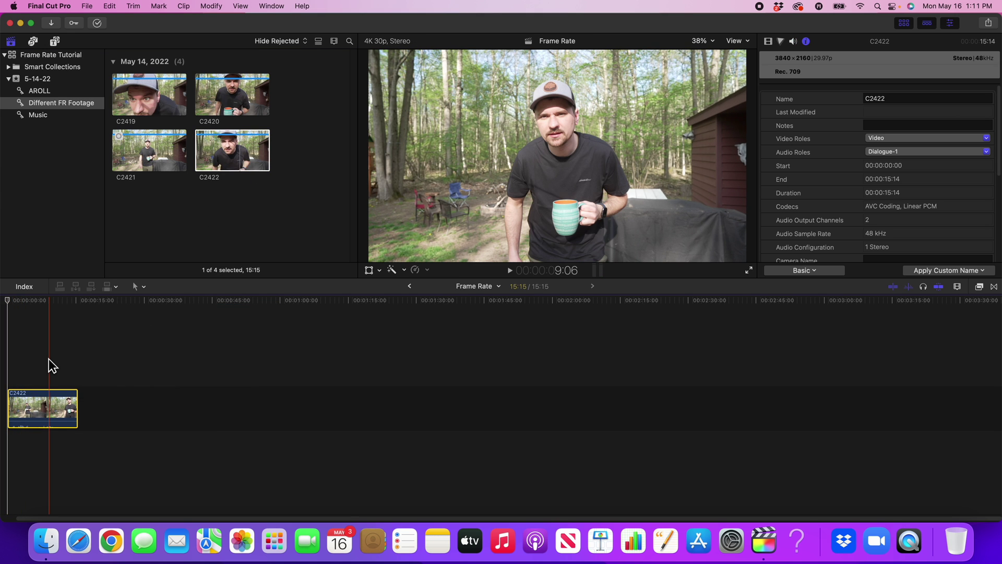
# Play C2422 and apply Automatic Speed, confirming it stays at Normal (100%).
pyautogui.press('super+r')
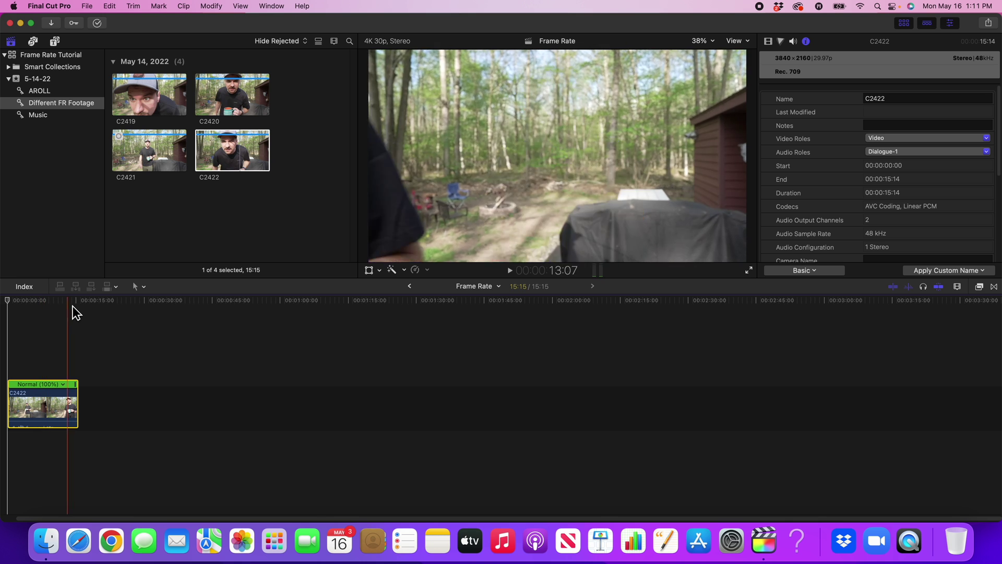
pyautogui.press('space')
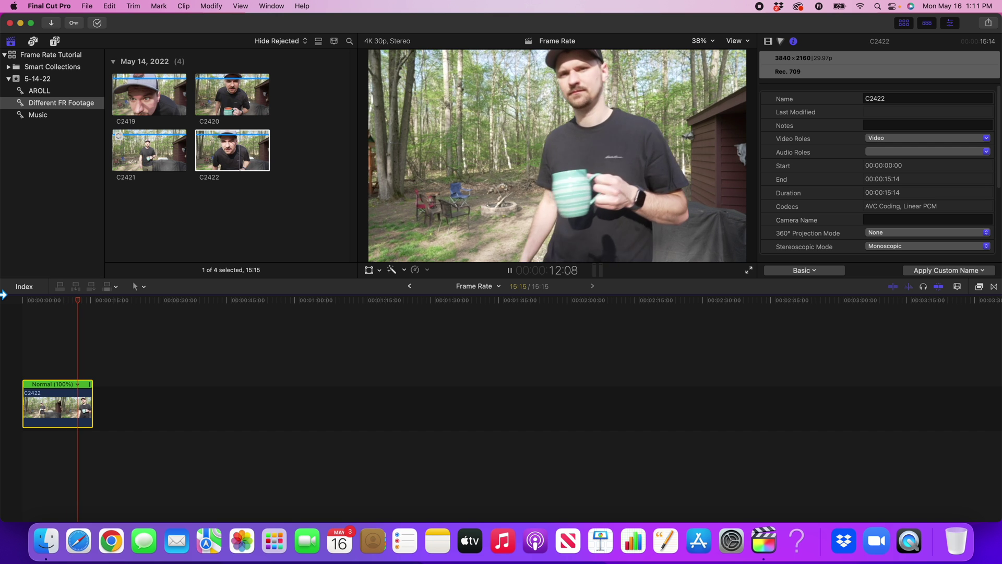
pyautogui.press('space')
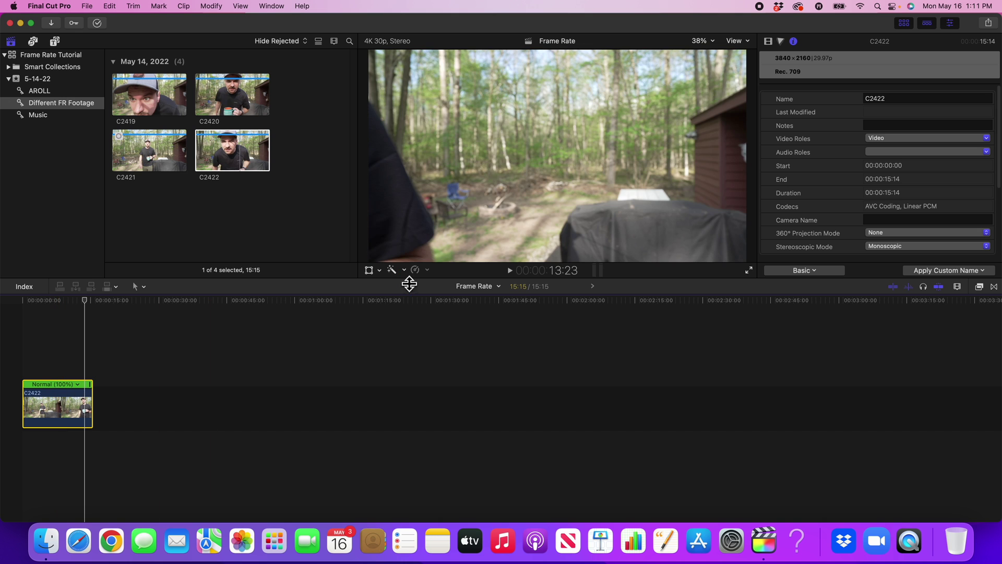
pyautogui.click(427, 270)
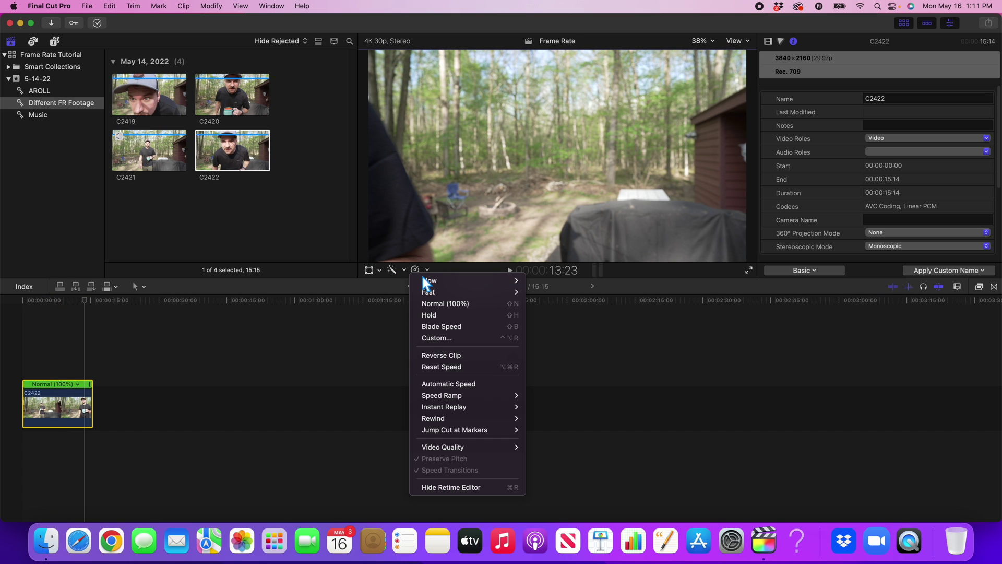
pyautogui.click(433, 384)
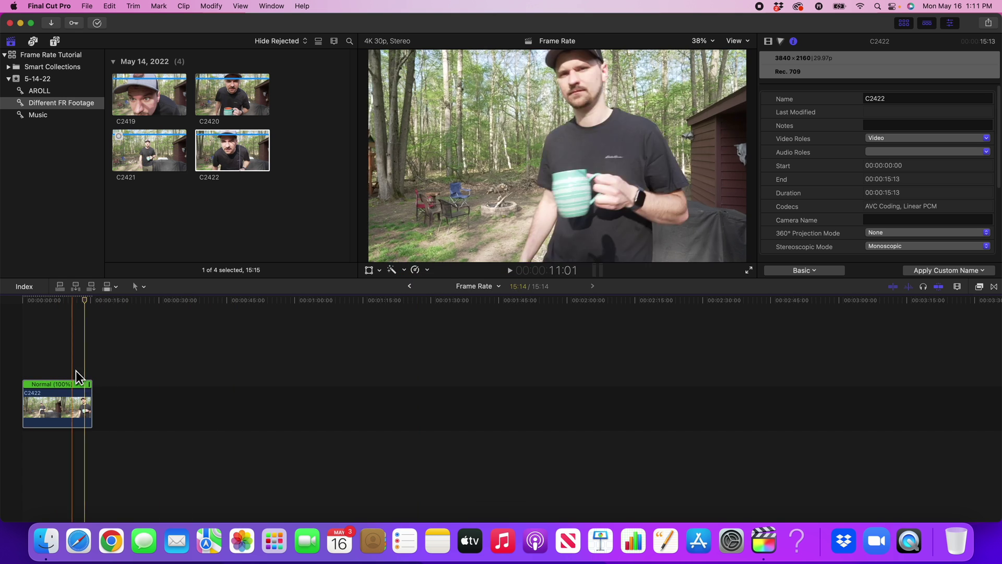
pyautogui.click(68, 397)
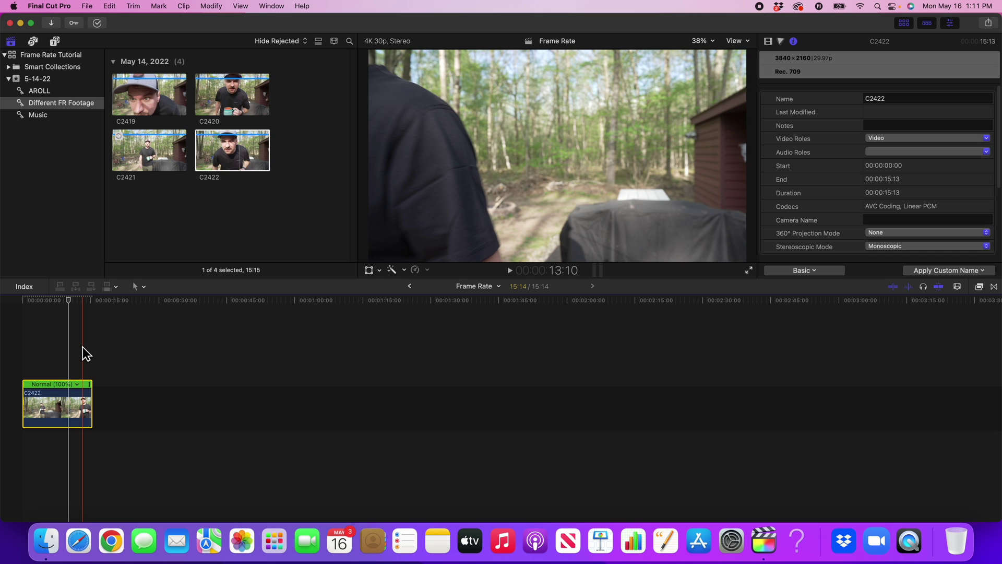